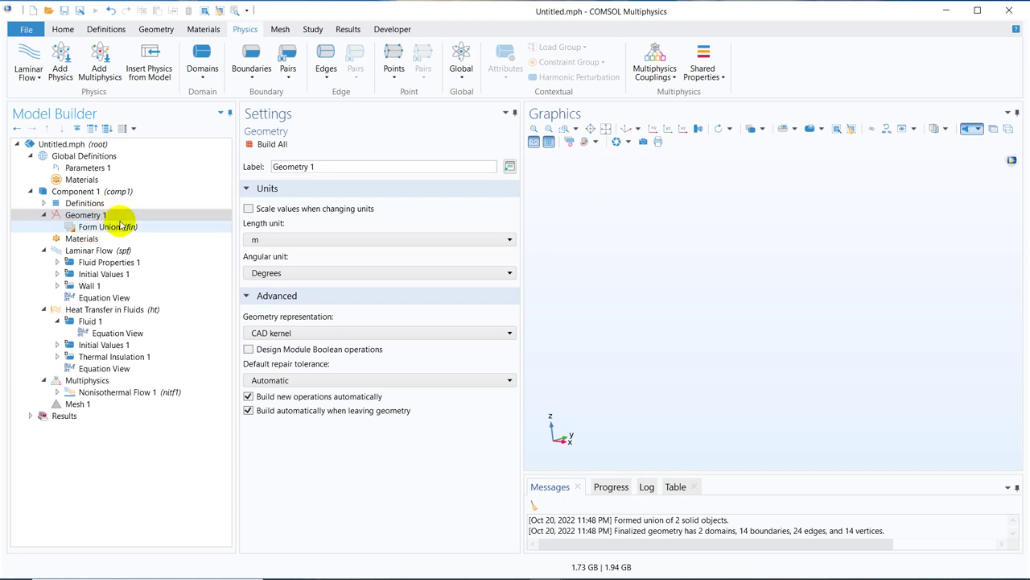
# Add Cylinder 1 with radius 2 m and height 8 m, build it, and fit it in the view.
pyautogui.rightClick(131, 216)
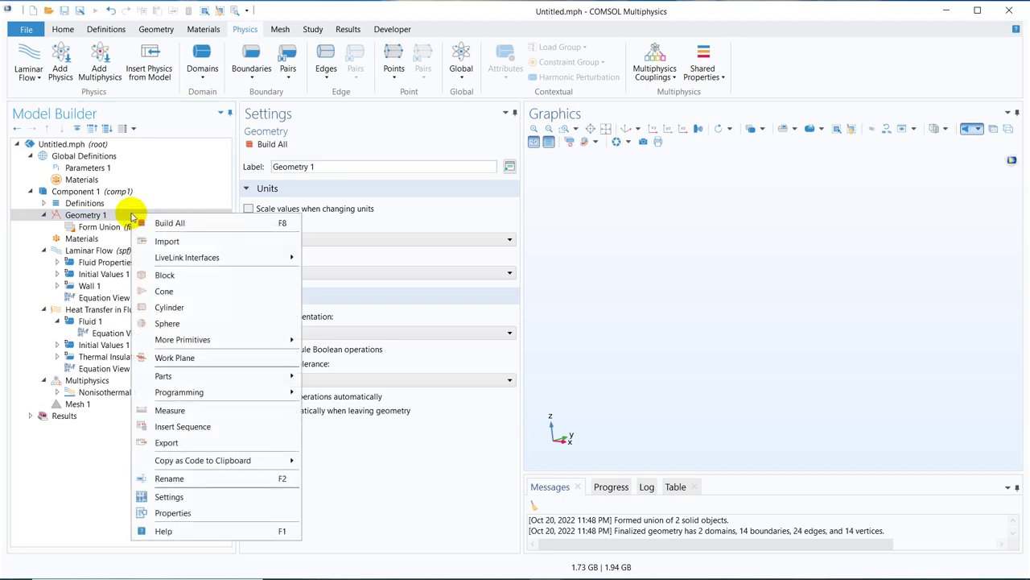
pyautogui.click(187, 306)
pyautogui.moveTo(311, 256); pyautogui.dragTo(255, 281)
pyautogui.write('2')
pyautogui.write('8')
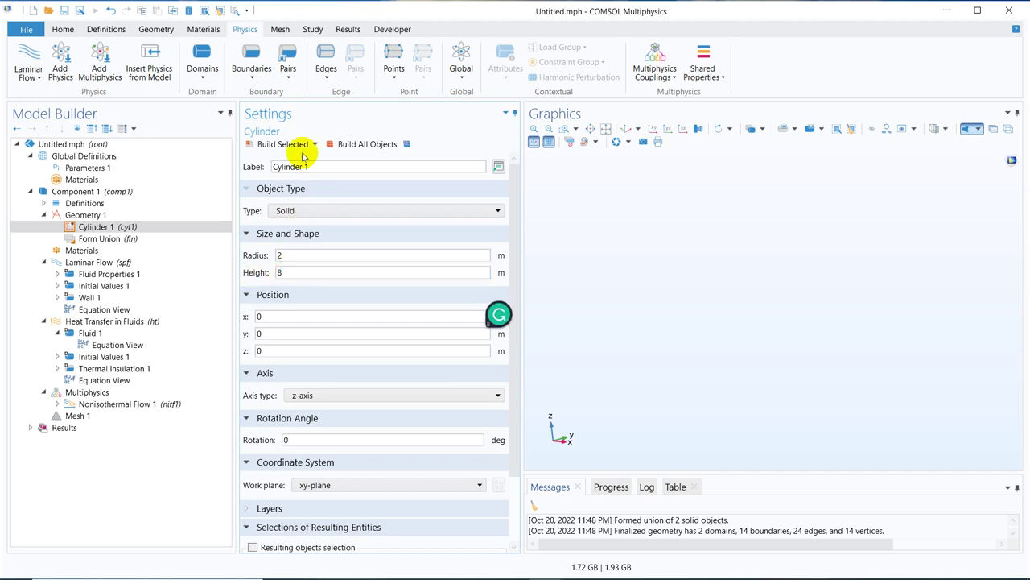
pyautogui.click(260, 147)
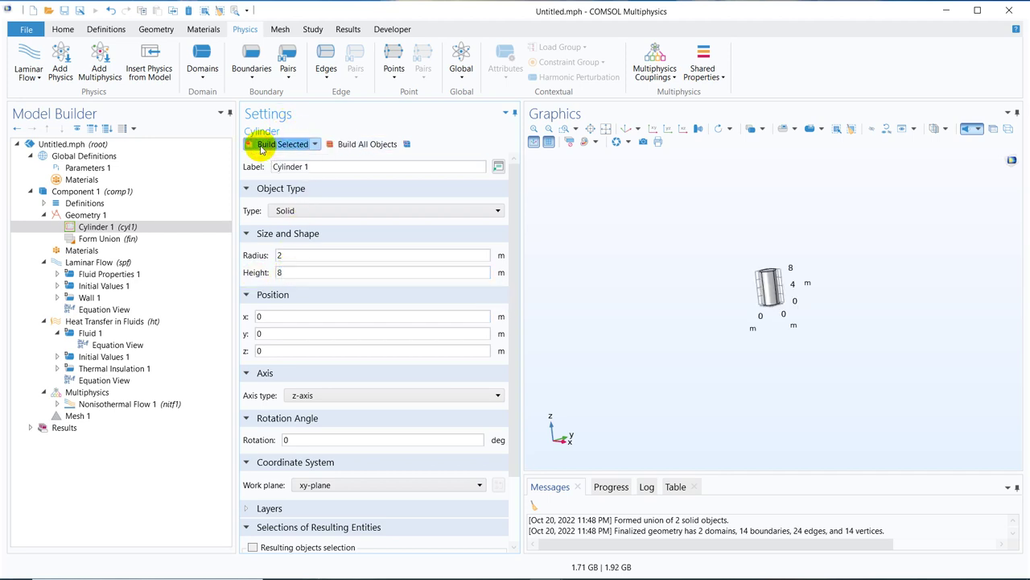
pyautogui.click(605, 129)
pyautogui.moveTo(651, 202); pyautogui.dragTo(699, 218)
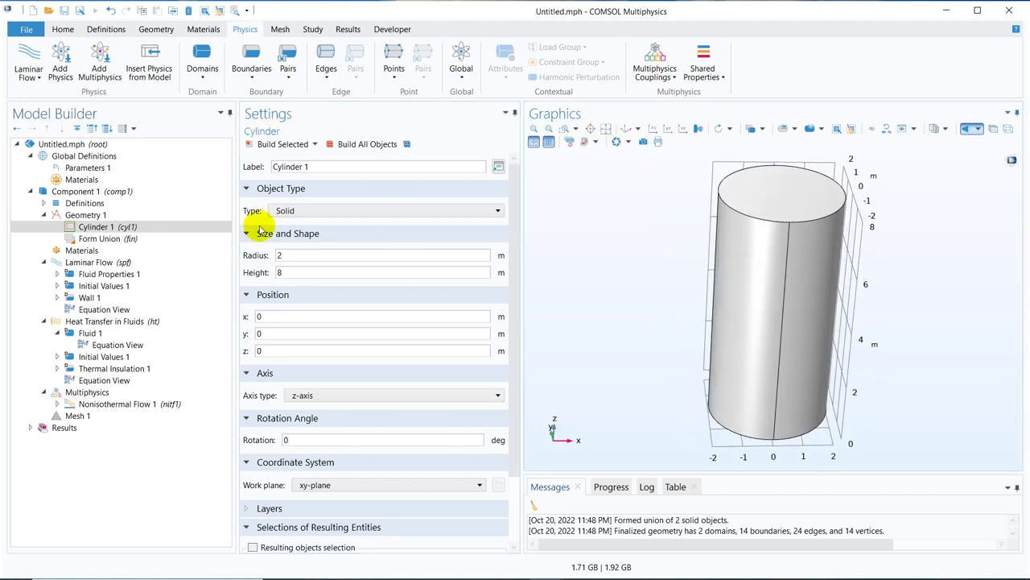
# Add Sphere 1 with radius 10 m at the origin, build it, and zoom to fit it.
pyautogui.click(127, 216)
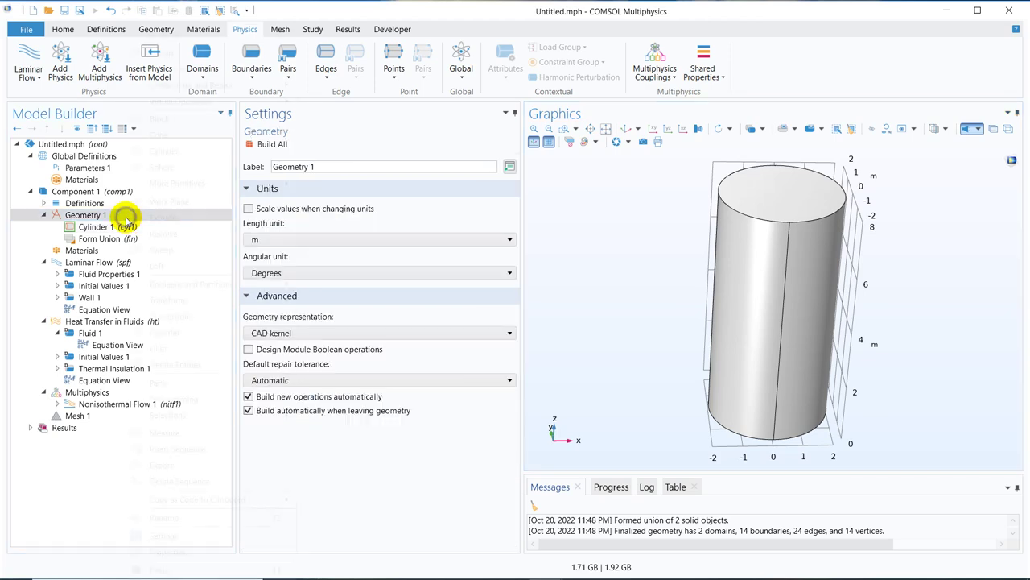
pyautogui.rightClick(126, 215)
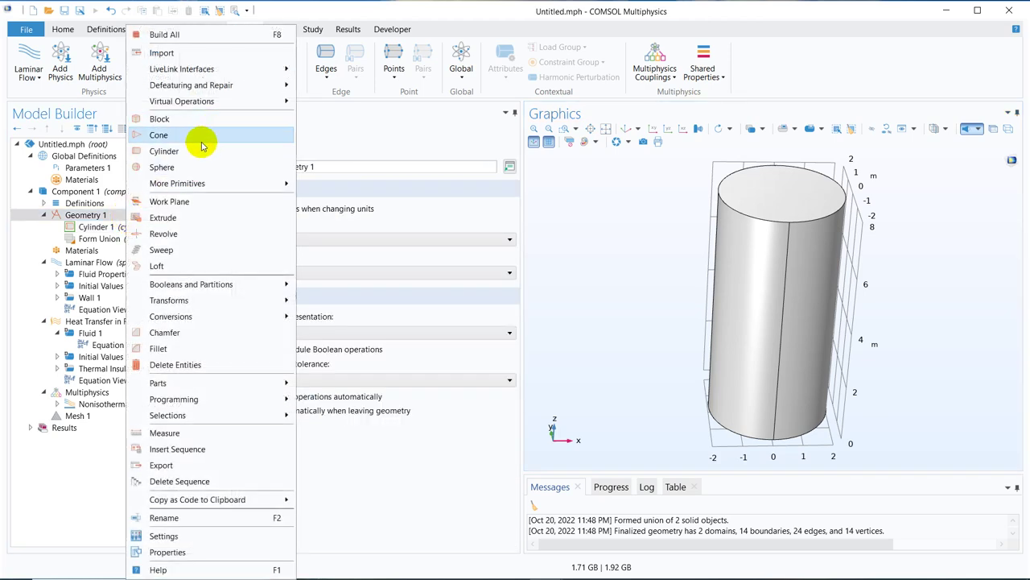
pyautogui.click(198, 167)
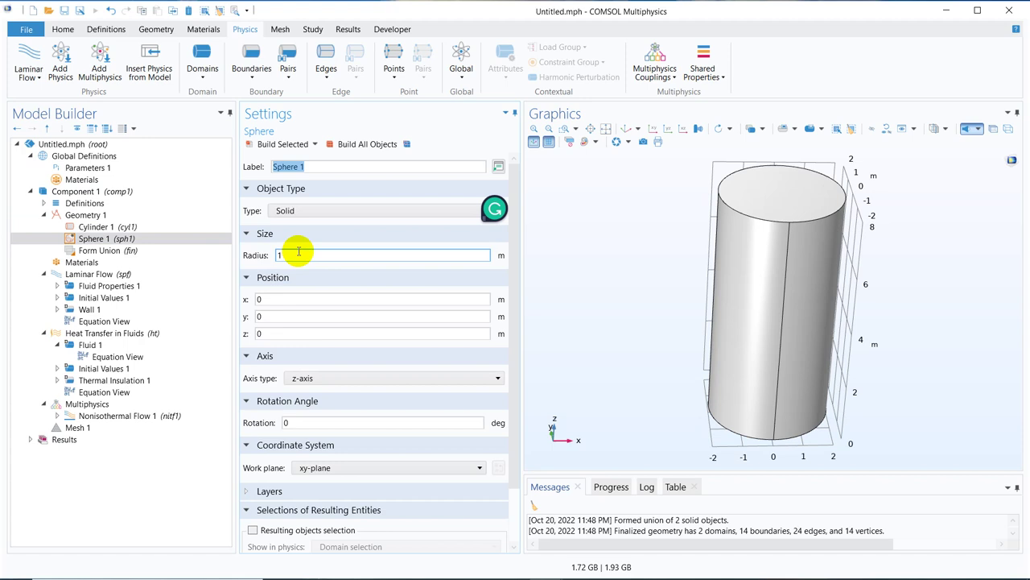
pyautogui.click(297, 255)
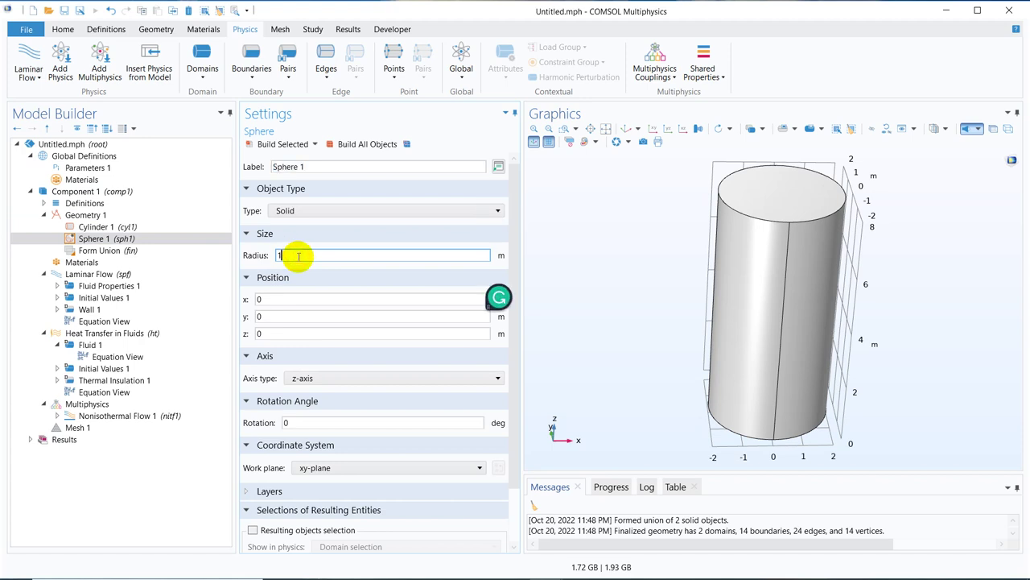
pyautogui.write('0')
pyautogui.click(283, 144)
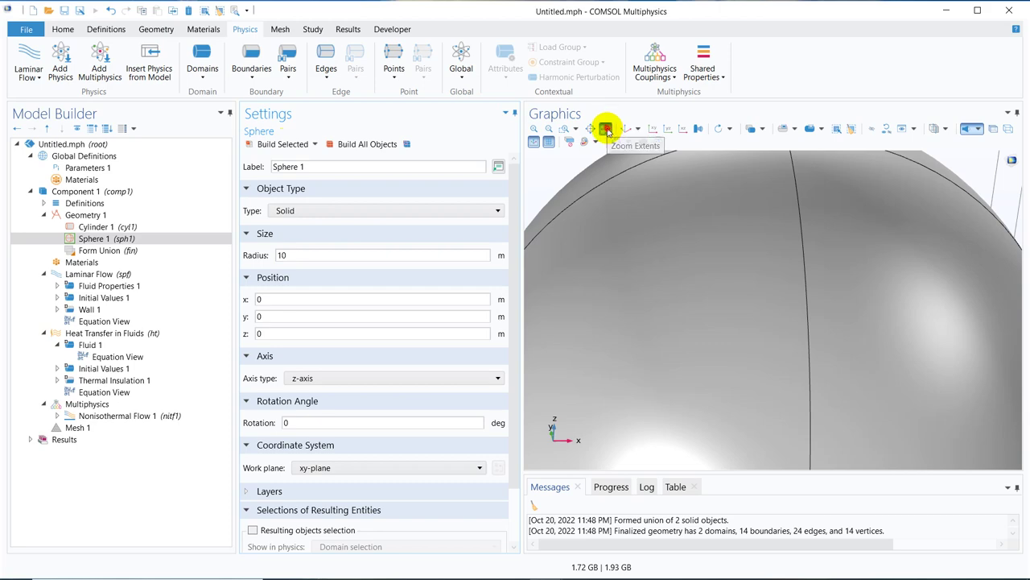
pyautogui.click(606, 129)
pyautogui.moveTo(800, 214); pyautogui.dragTo(804, 237)
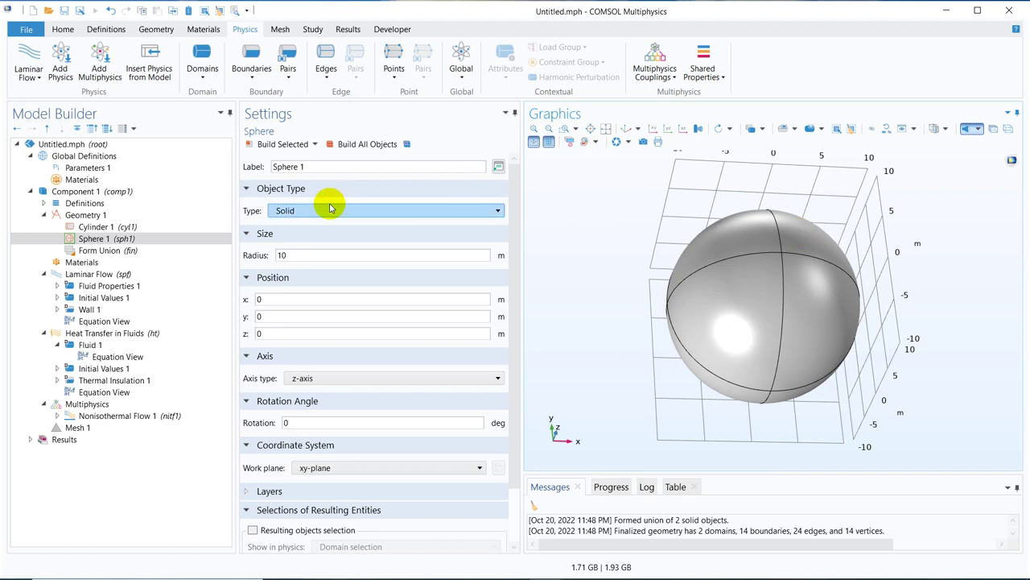
pyautogui.click(121, 274)
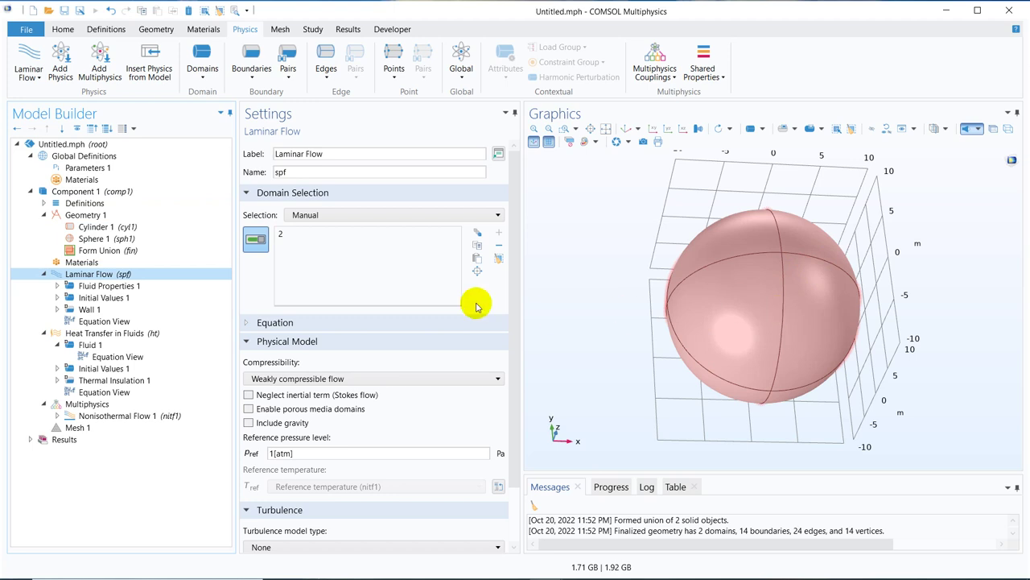
# Disable Sphere 1 and rebuild so only the cylinder is shown.
pyautogui.click(129, 237)
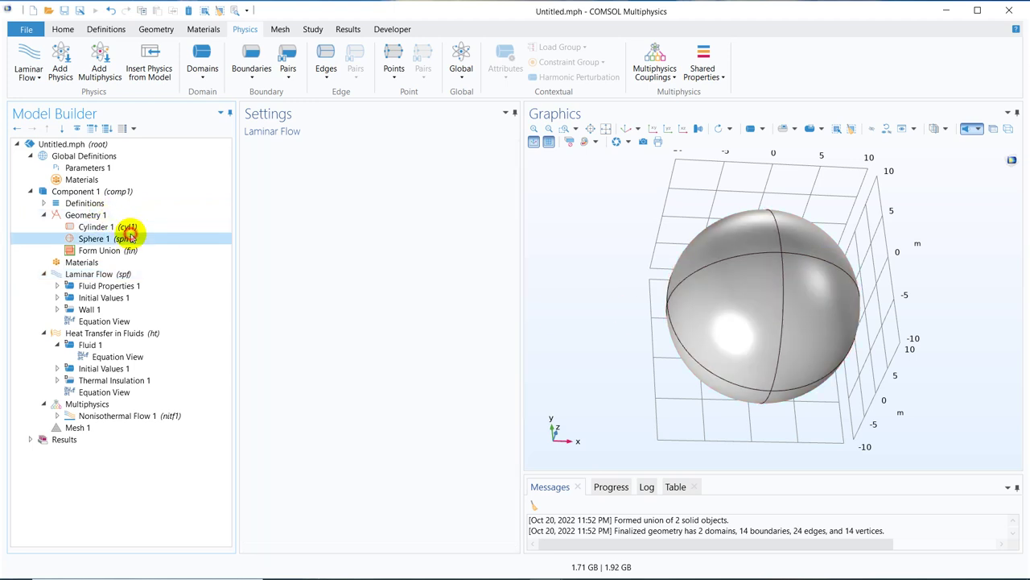
pyautogui.rightClick(131, 238)
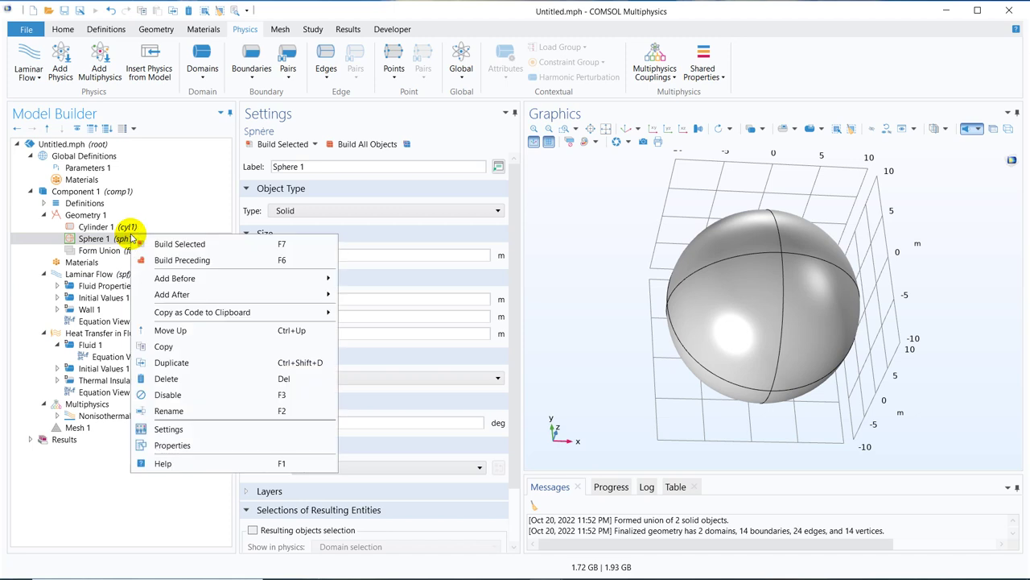
pyautogui.click(177, 394)
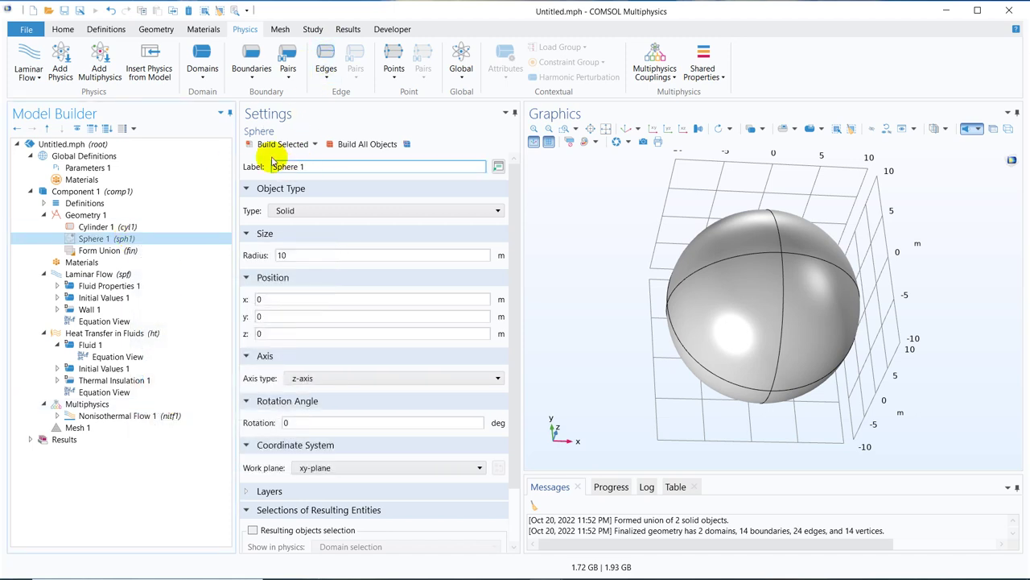
pyautogui.click(126, 227)
pyautogui.click(282, 145)
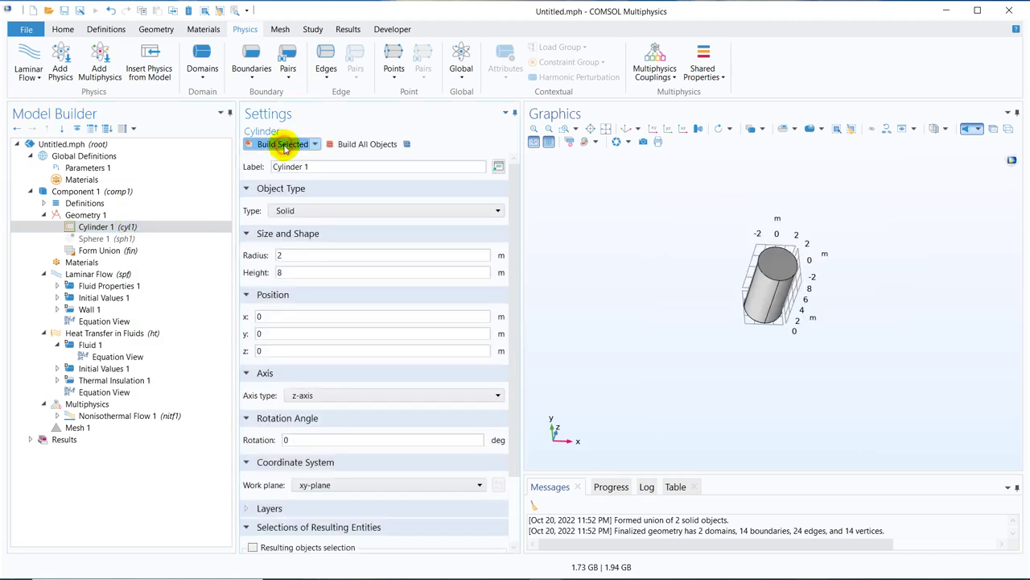
# Assign the cylinder domain to Laminar Flow, then re-enable Sphere 1.
pyautogui.click(126, 275)
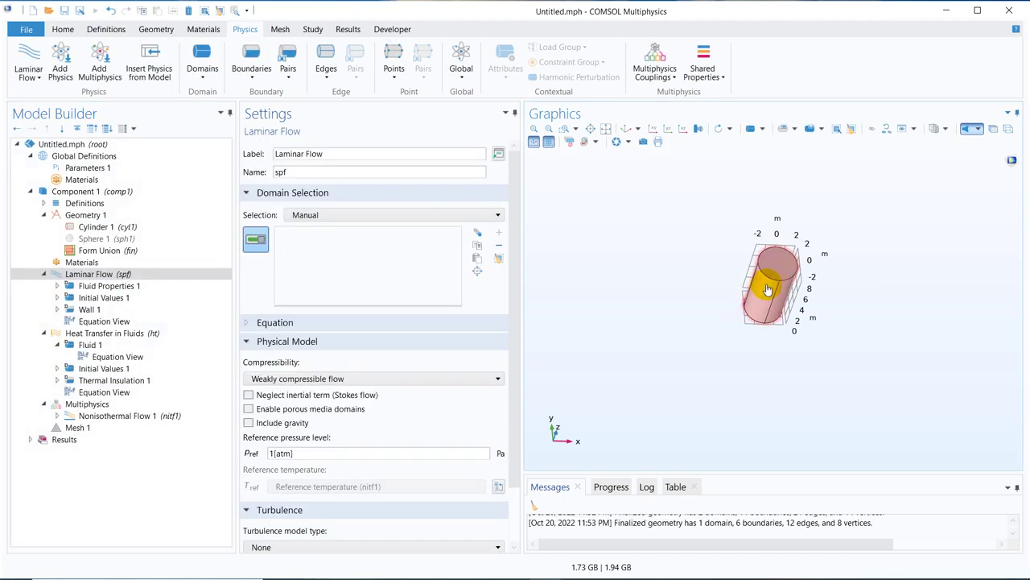
pyautogui.click(775, 282)
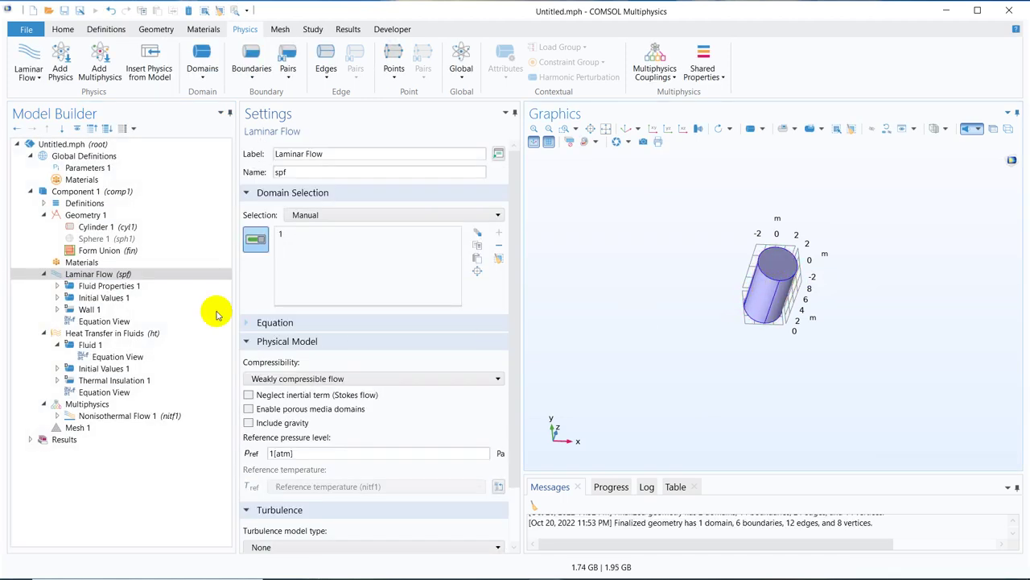
pyautogui.click(129, 240)
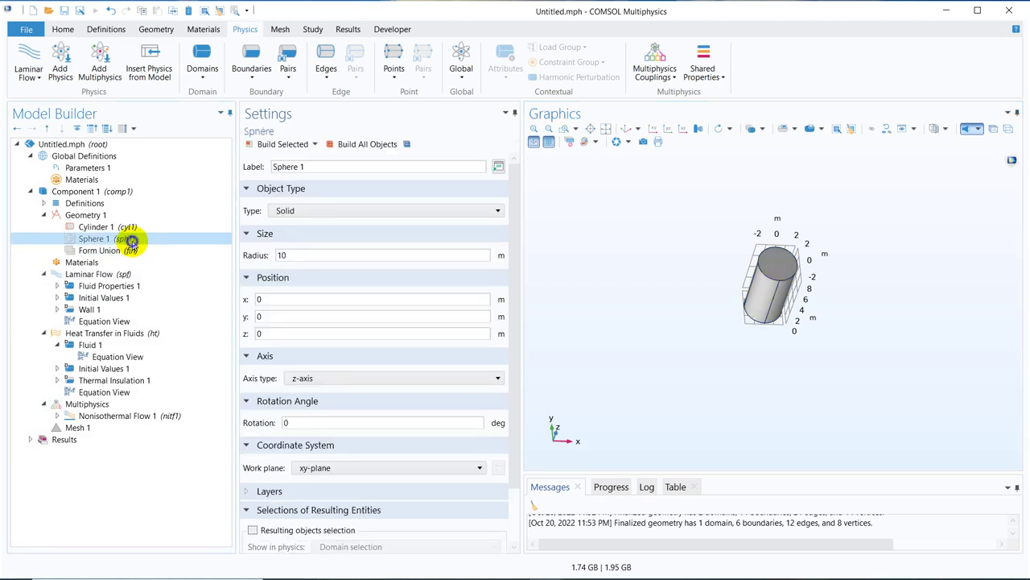
pyautogui.rightClick(129, 240)
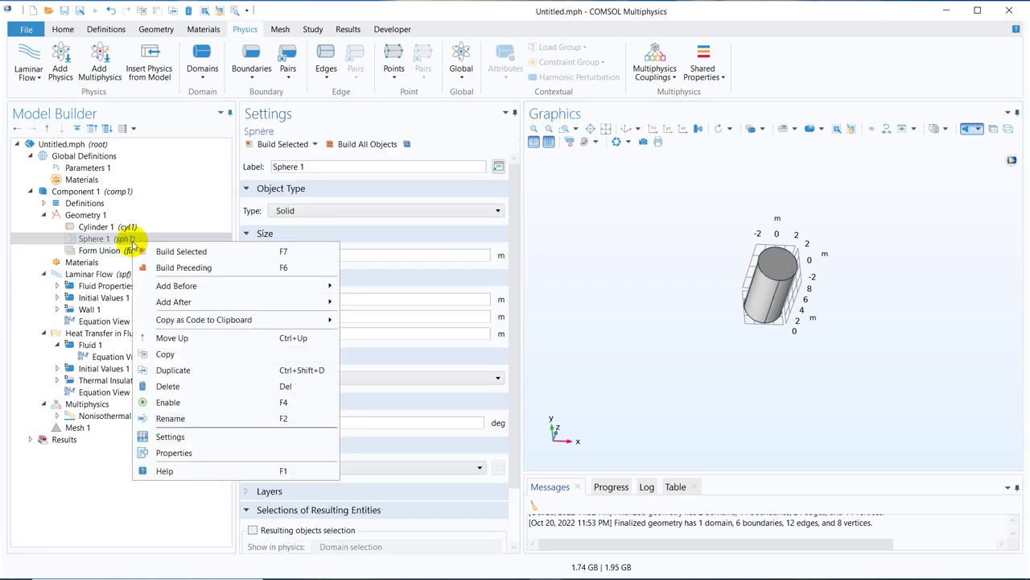
pyautogui.click(171, 402)
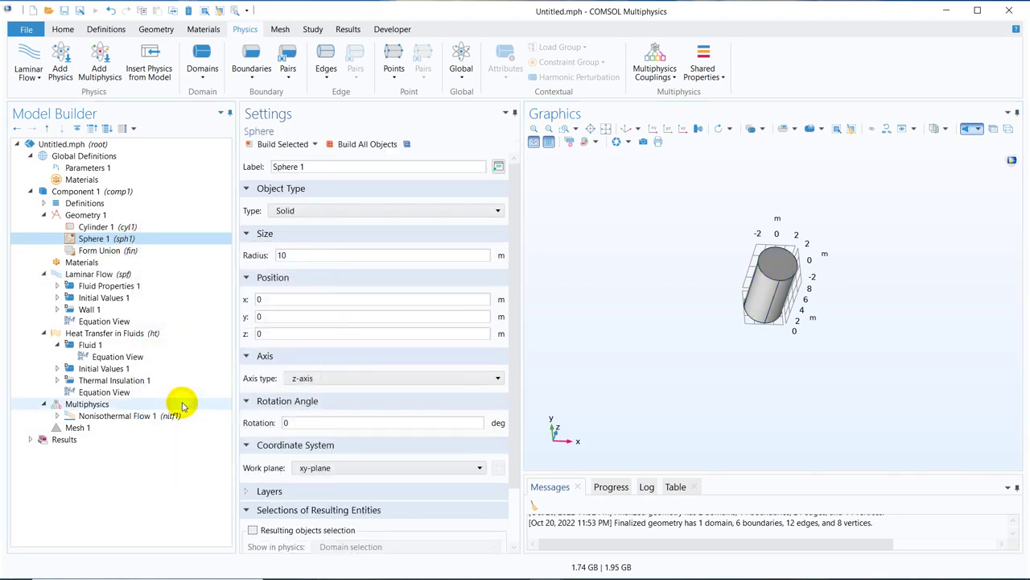
pyautogui.click(136, 275)
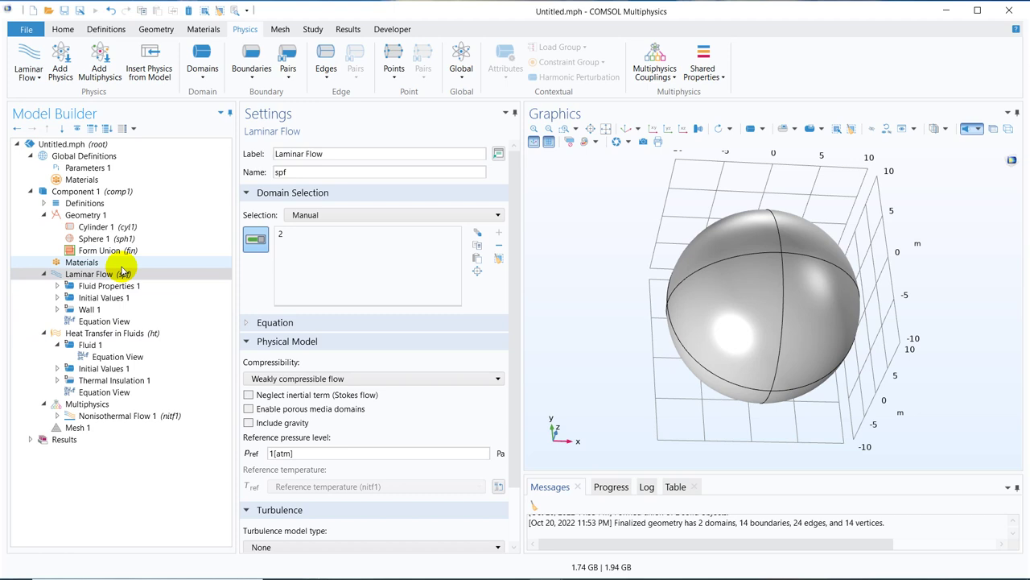
# Select domain 2 in the Laminar Flow domain list.
pyautogui.click(288, 234)
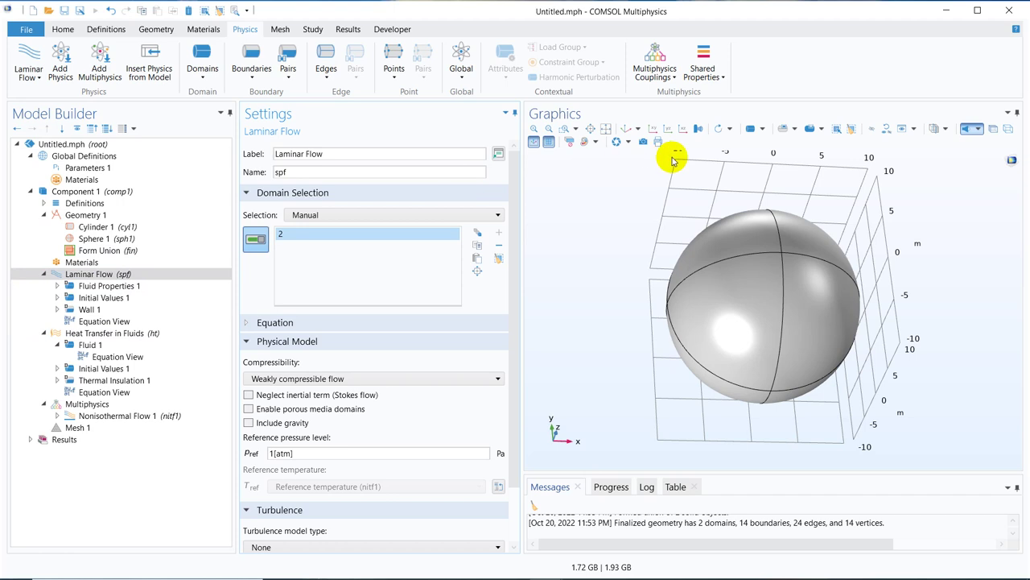
# Add an explicit selection containing the sphere's domain.
pyautogui.click(103, 216)
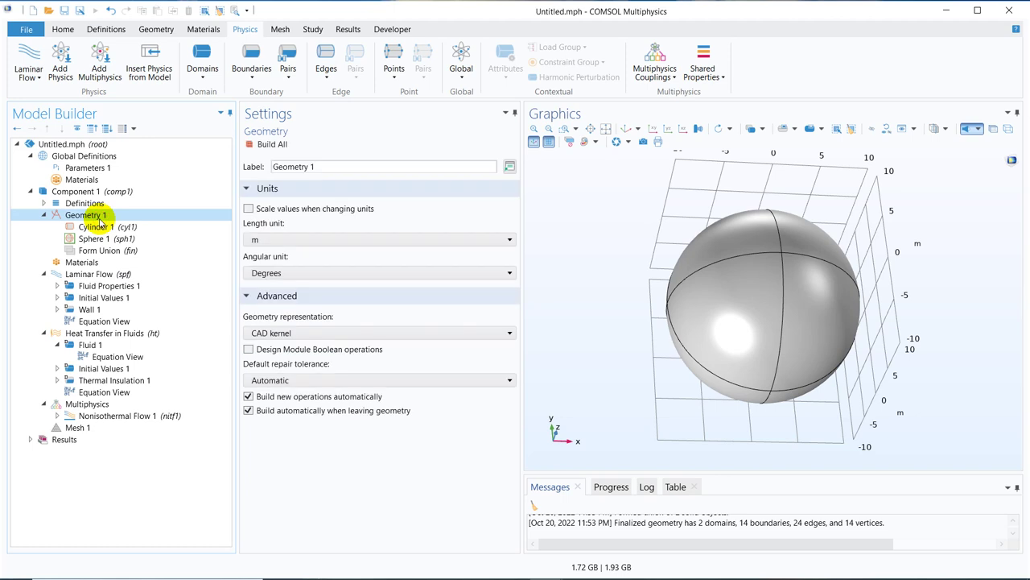
pyautogui.rightClick(102, 219)
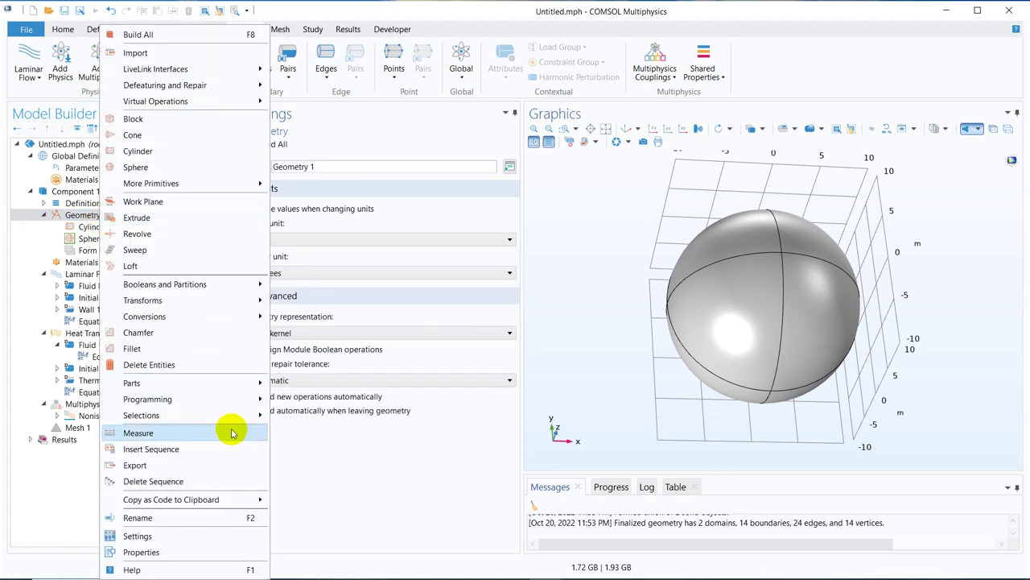
pyautogui.moveTo(237, 416)
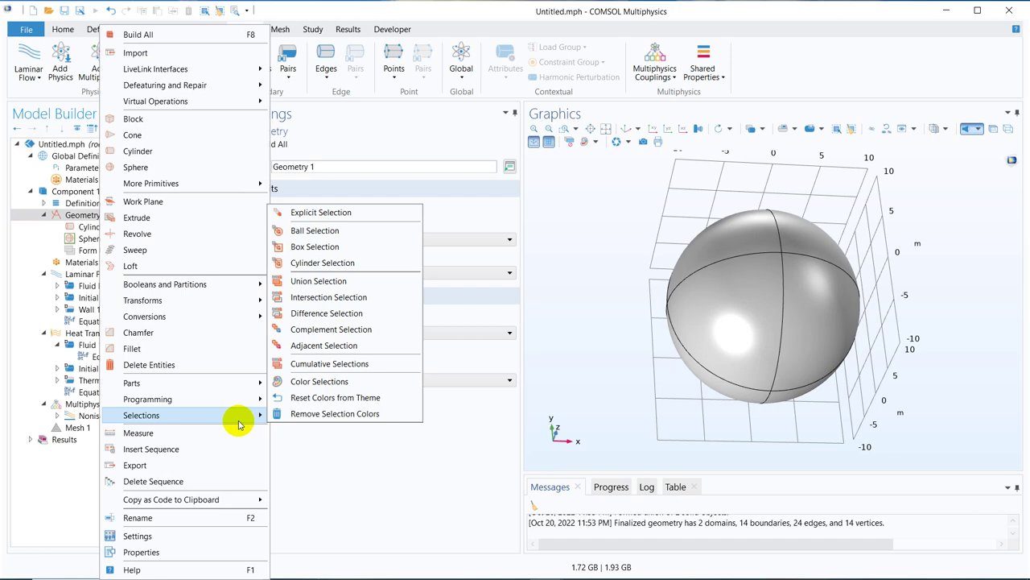
pyautogui.click(380, 211)
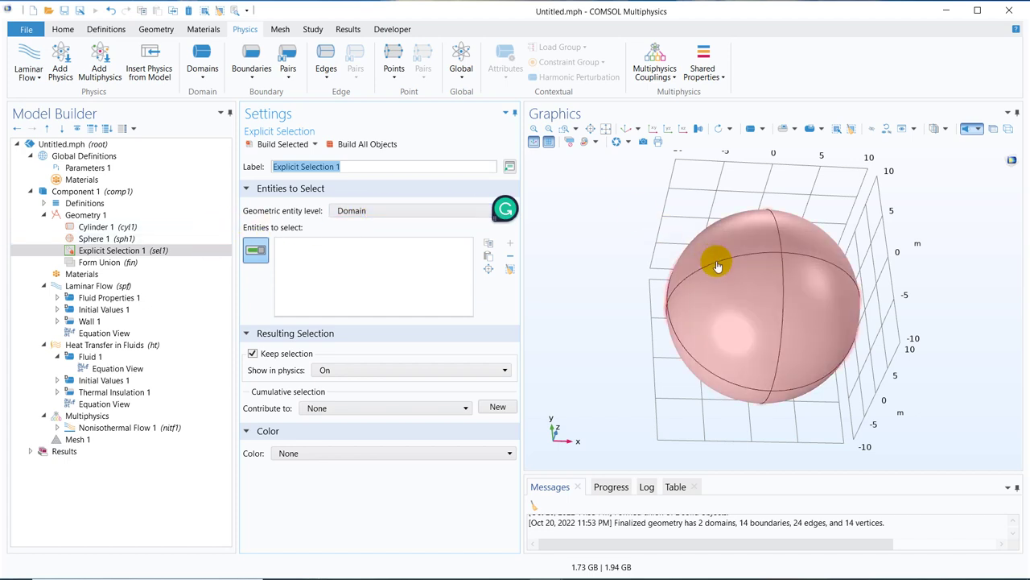
pyautogui.click(793, 296)
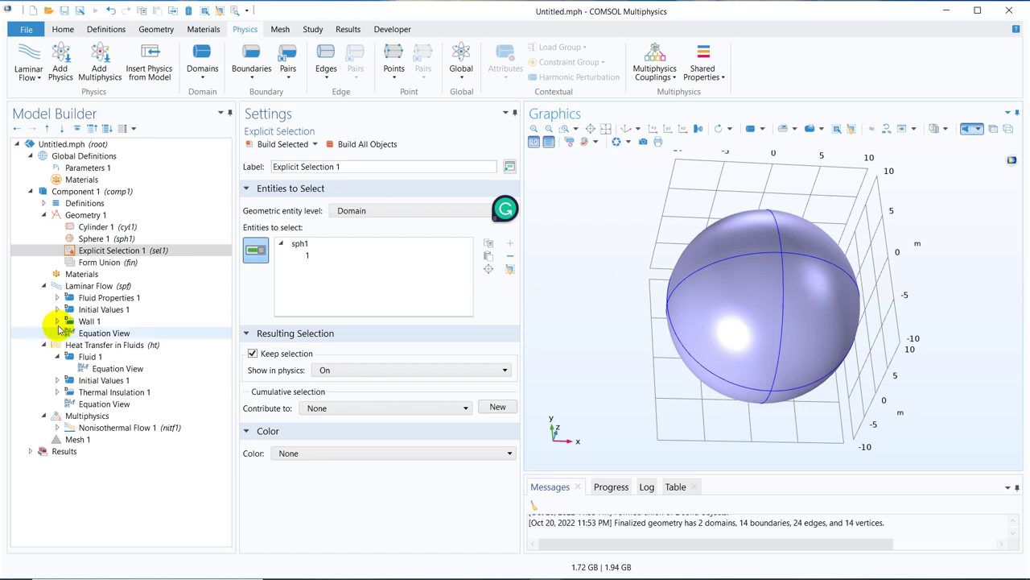
# Rename Explicit Selection 1 to 'sphere zone'.
pyautogui.click(148, 252)
pyautogui.rightClick(170, 251)
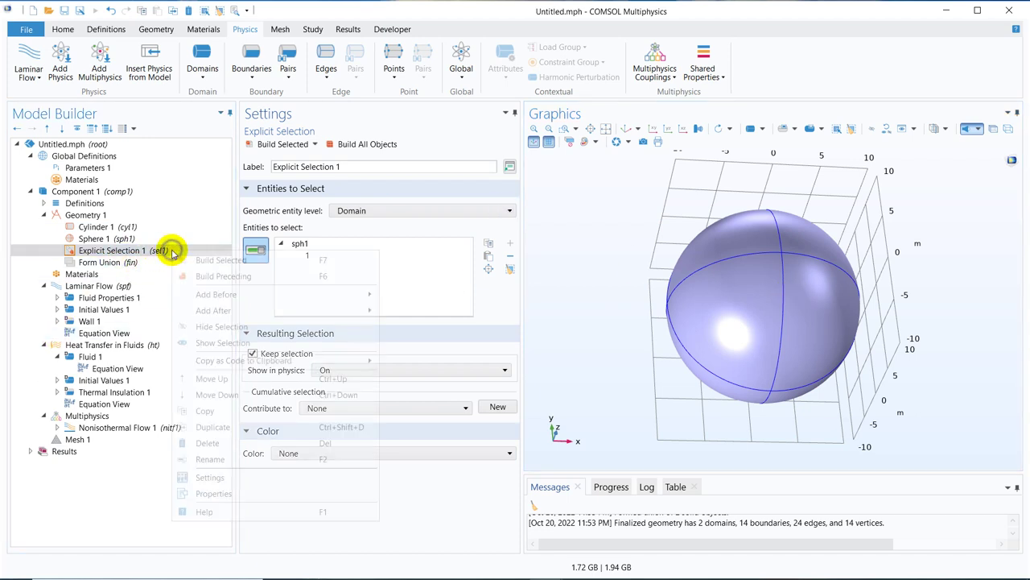
pyautogui.click(211, 460)
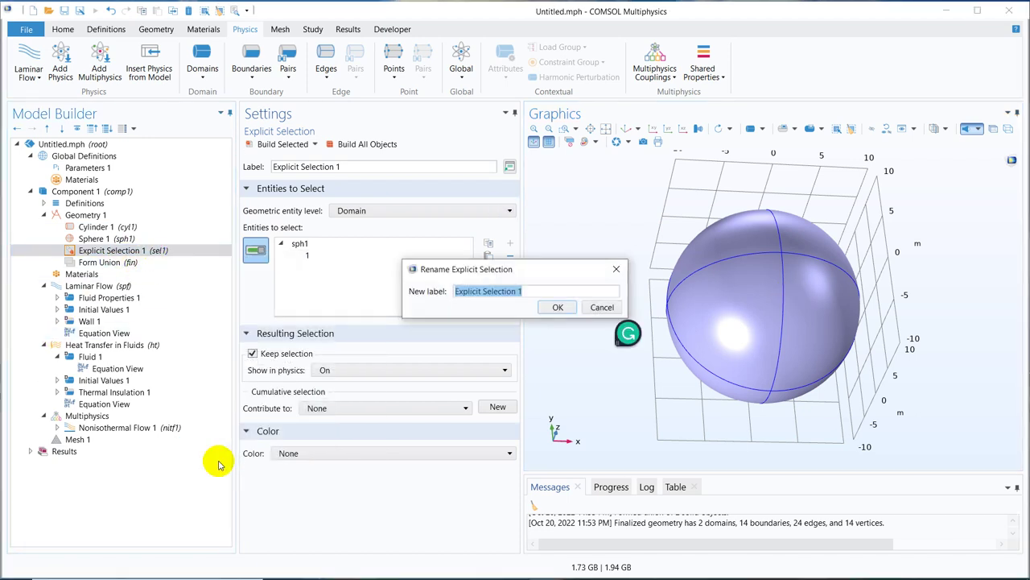
pyautogui.write('sphere')
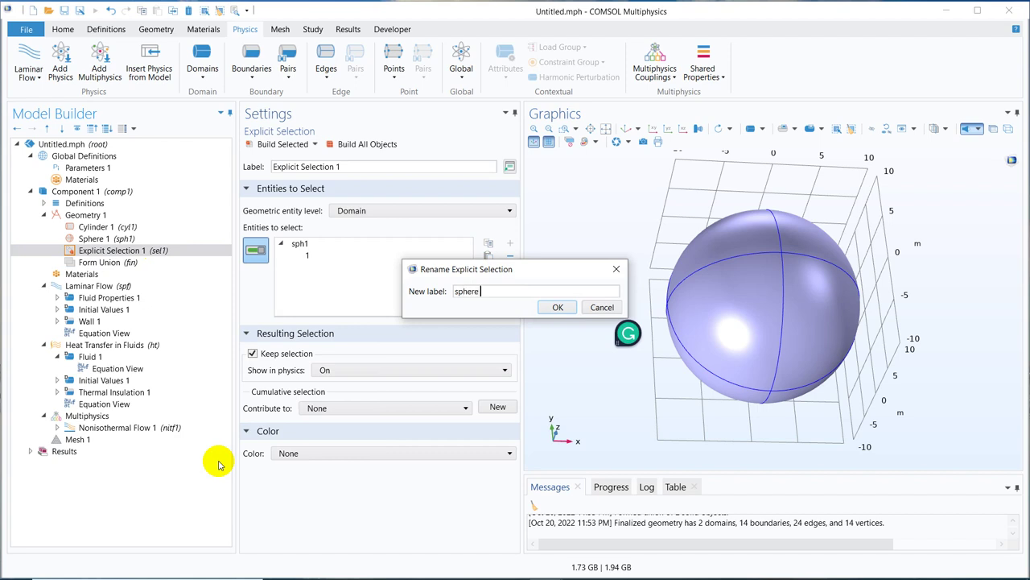
pyautogui.write(' zone')
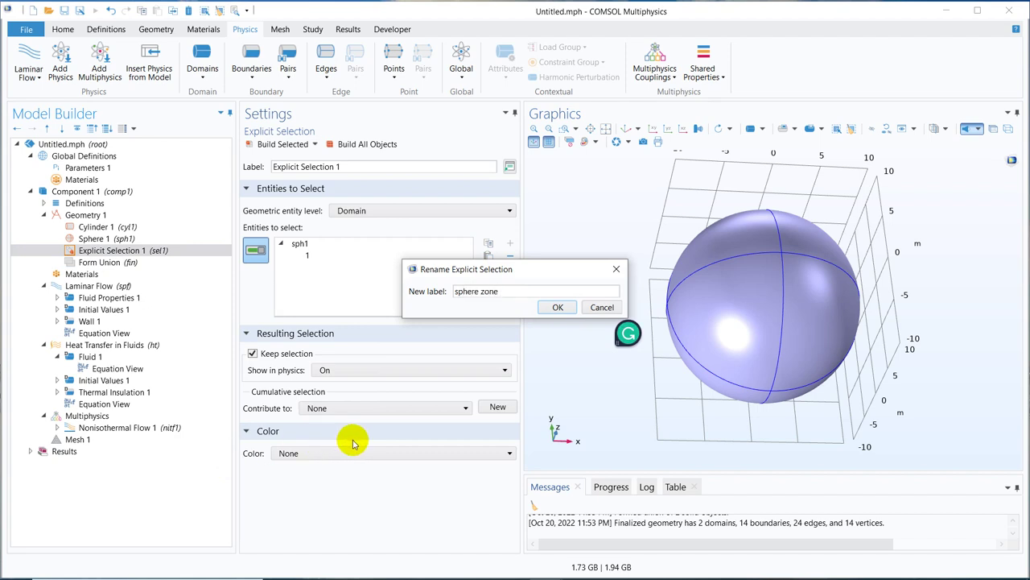
pyautogui.click(558, 307)
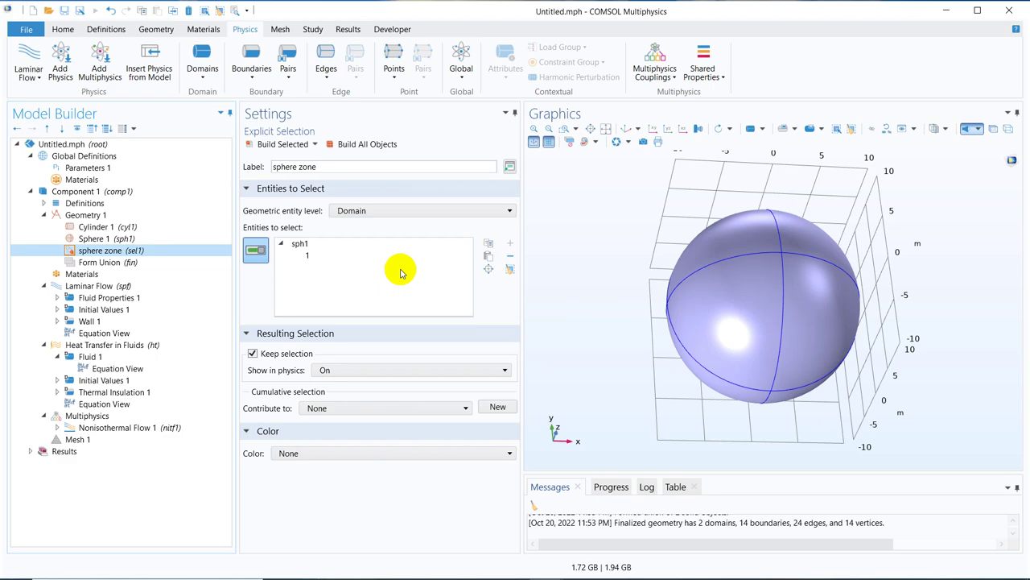
# Disable Sphere 1 and add an explicit selection containing the cylinder's domain.
pyautogui.click(157, 238)
pyautogui.rightClick(157, 238)
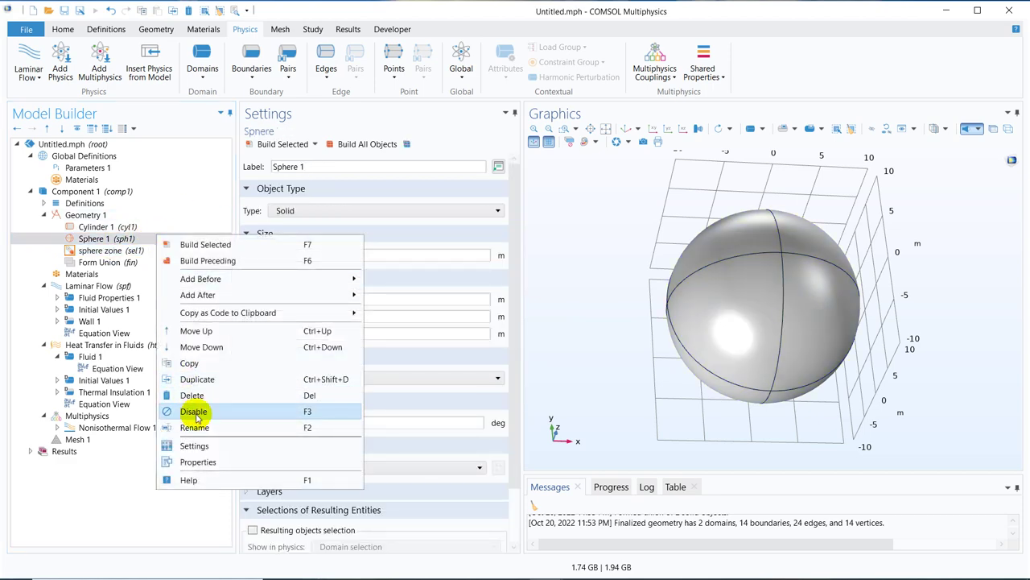
pyautogui.click(193, 411)
pyautogui.click(91, 215)
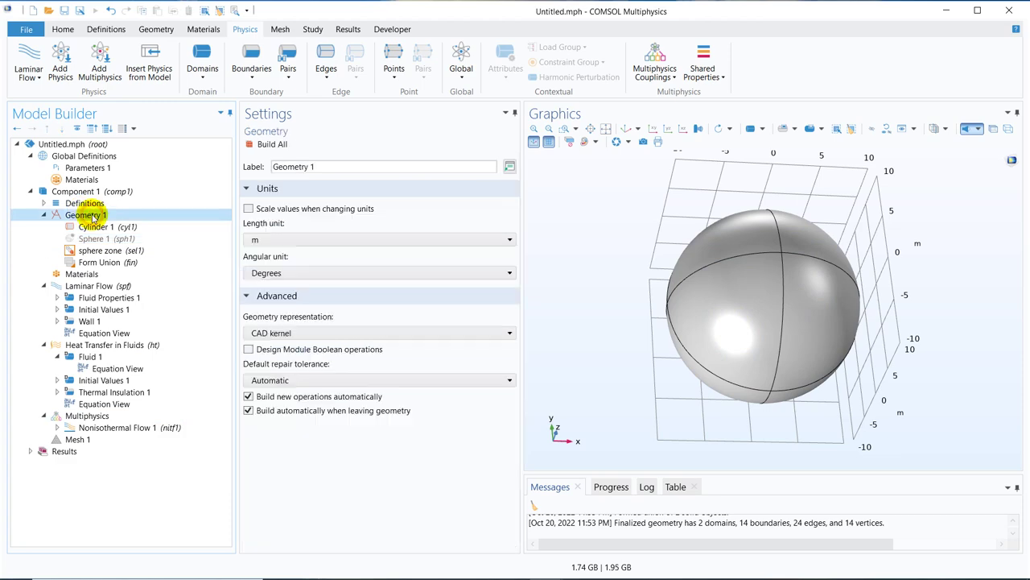
pyautogui.rightClick(94, 215)
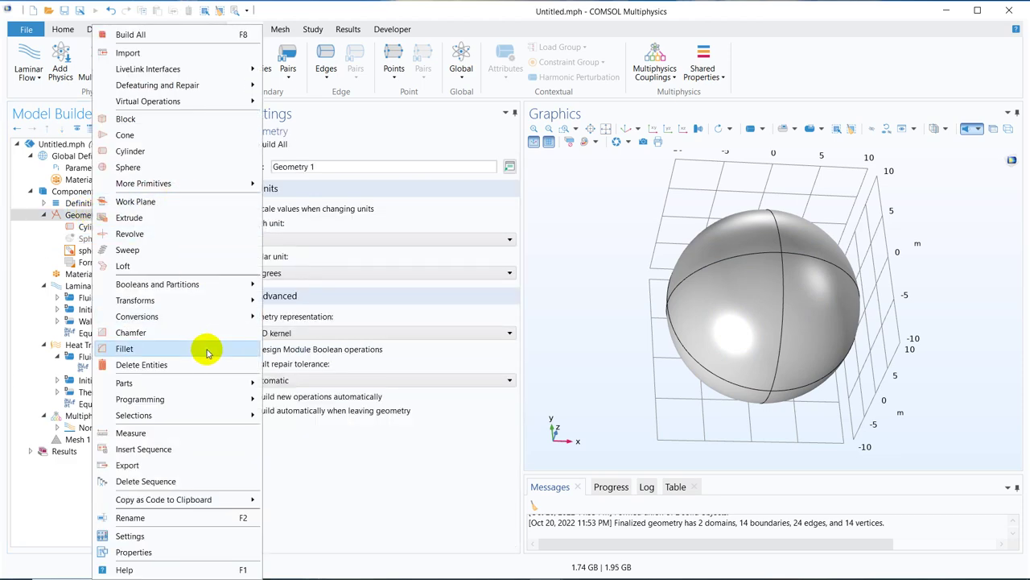
pyautogui.moveTo(214, 414)
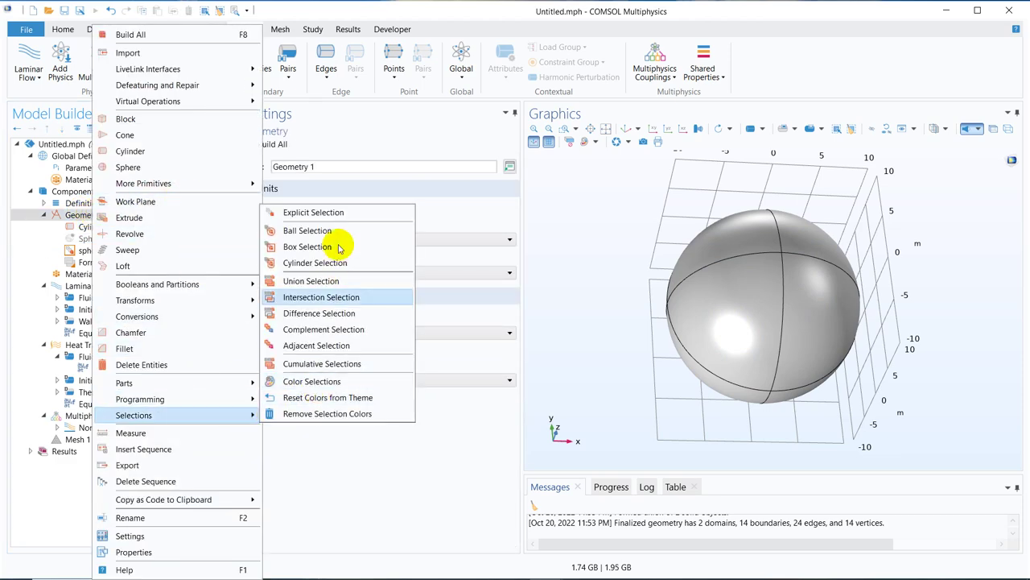
pyautogui.click(348, 212)
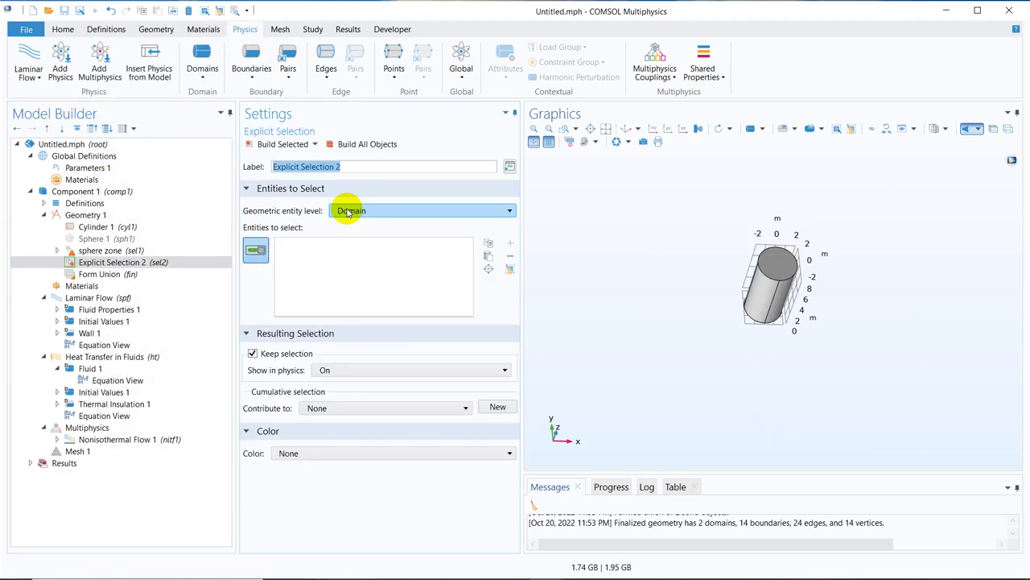
pyautogui.click(776, 280)
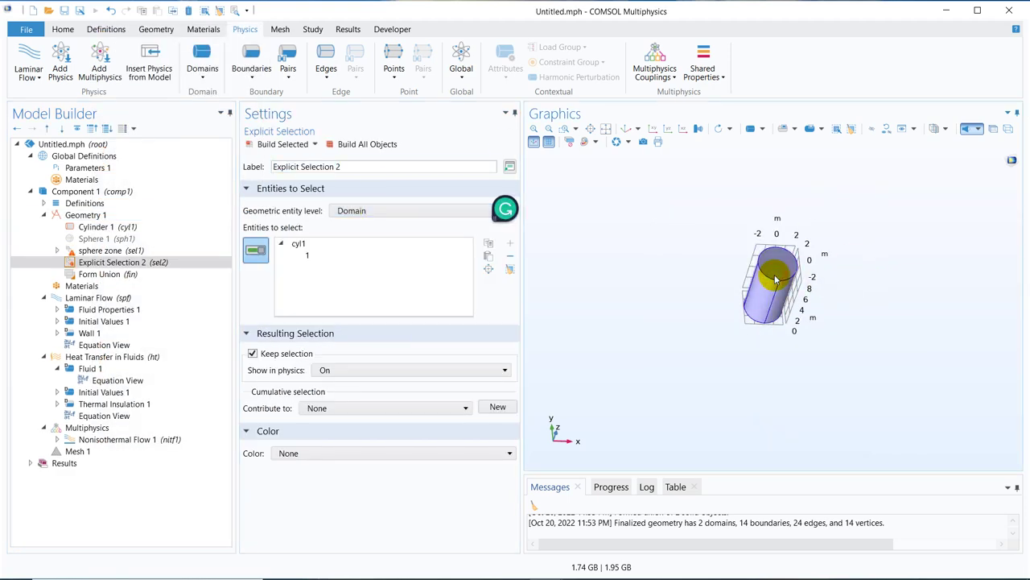
# Rename Explicit Selection 2 to 'cylinder zone'.
pyautogui.click(193, 264)
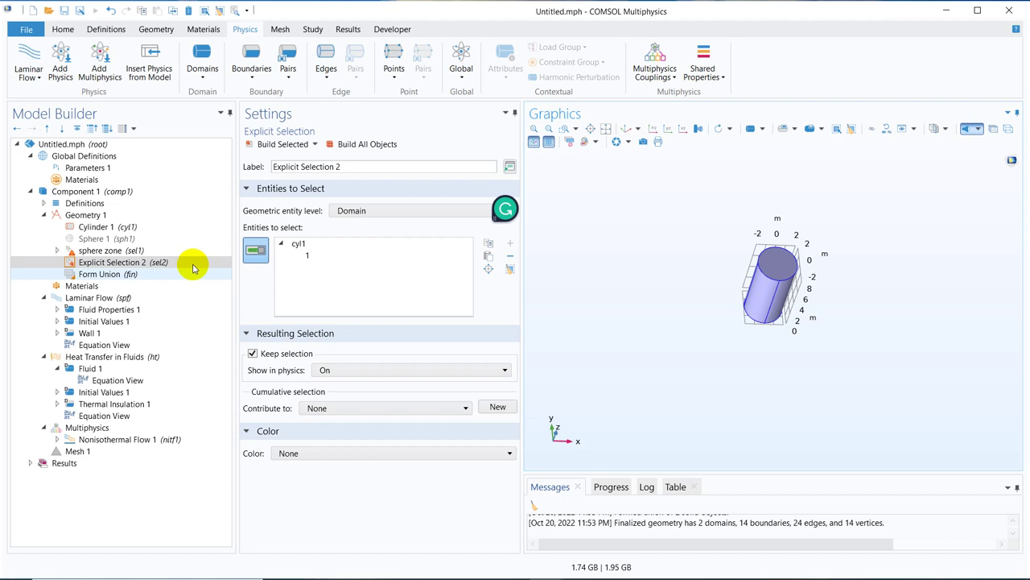
pyautogui.rightClick(192, 264)
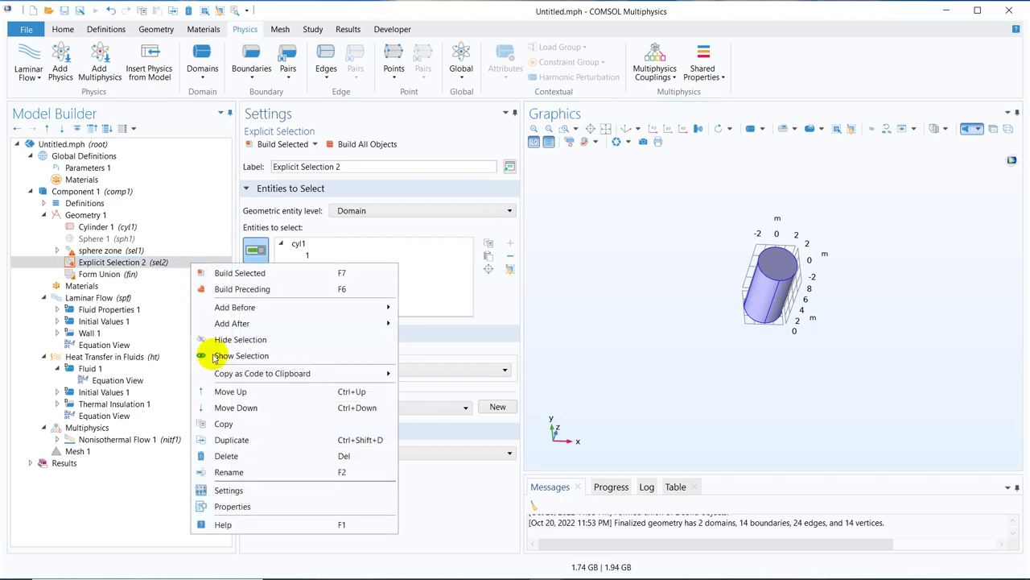
pyautogui.click(255, 474)
pyautogui.write('cylinder zone')
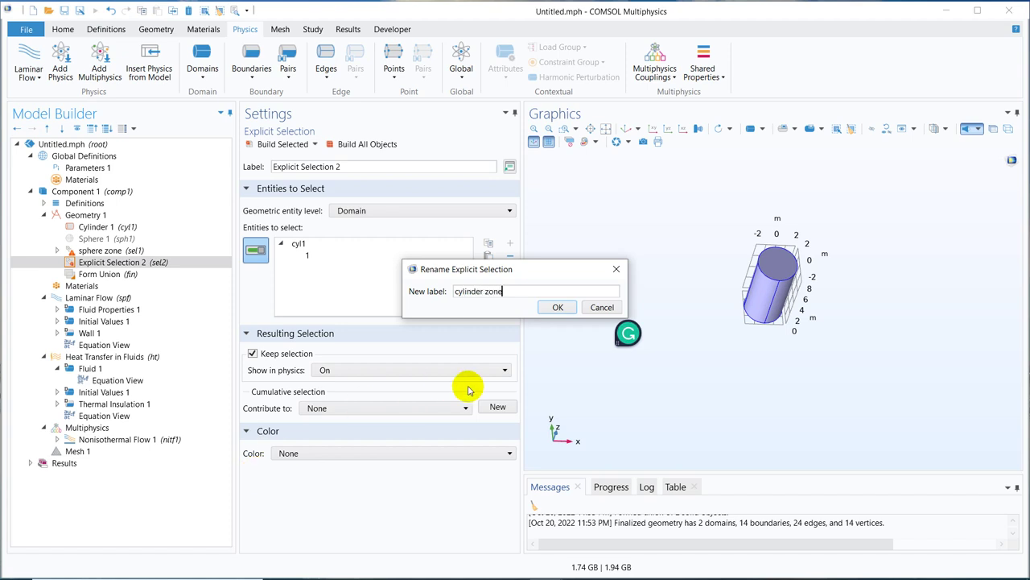
pyautogui.click(564, 305)
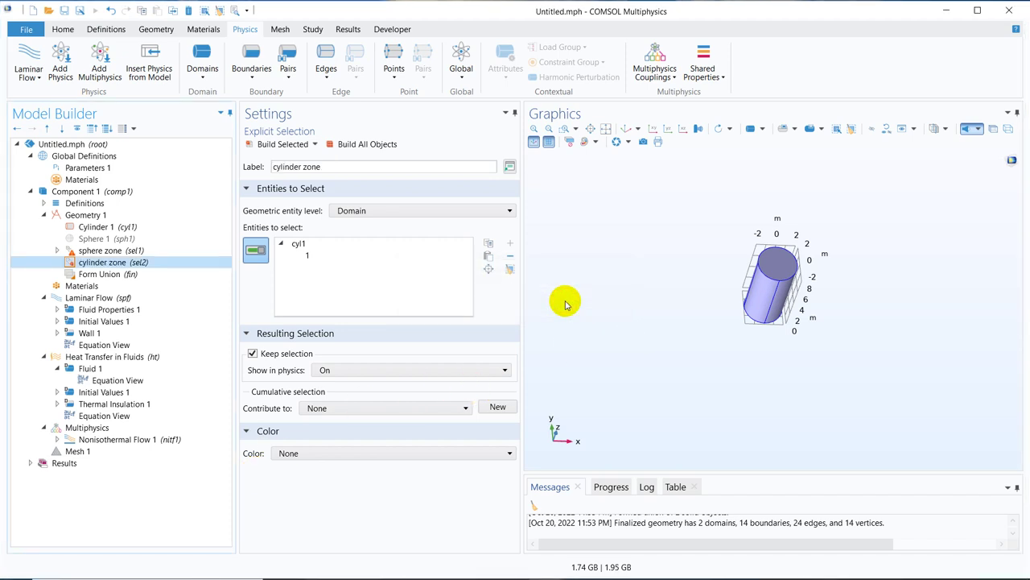
pyautogui.click(118, 252)
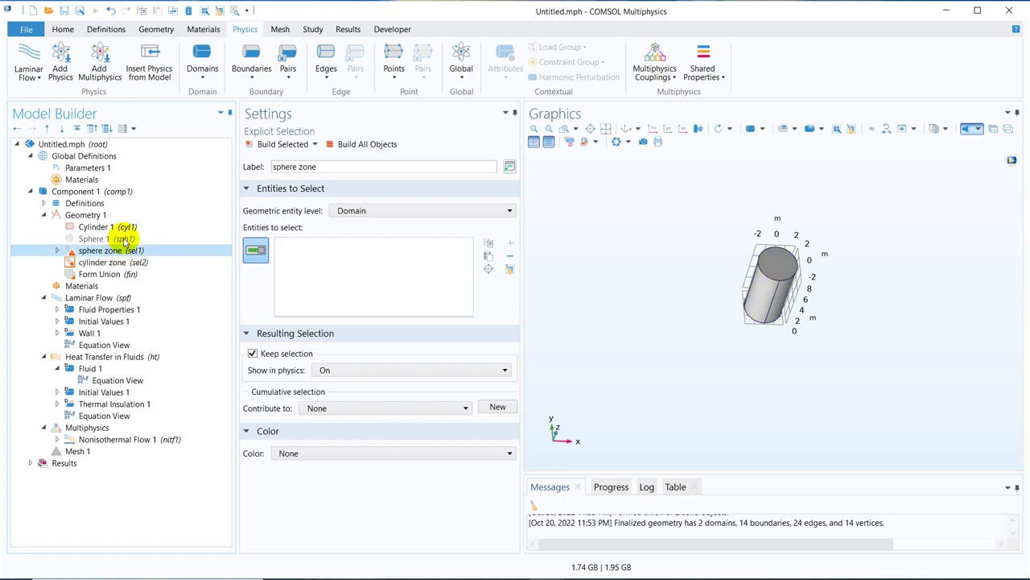
# Re-enable Sphere 1 and rebuild all geometry objects.
pyautogui.click(125, 239)
pyautogui.rightClick(125, 239)
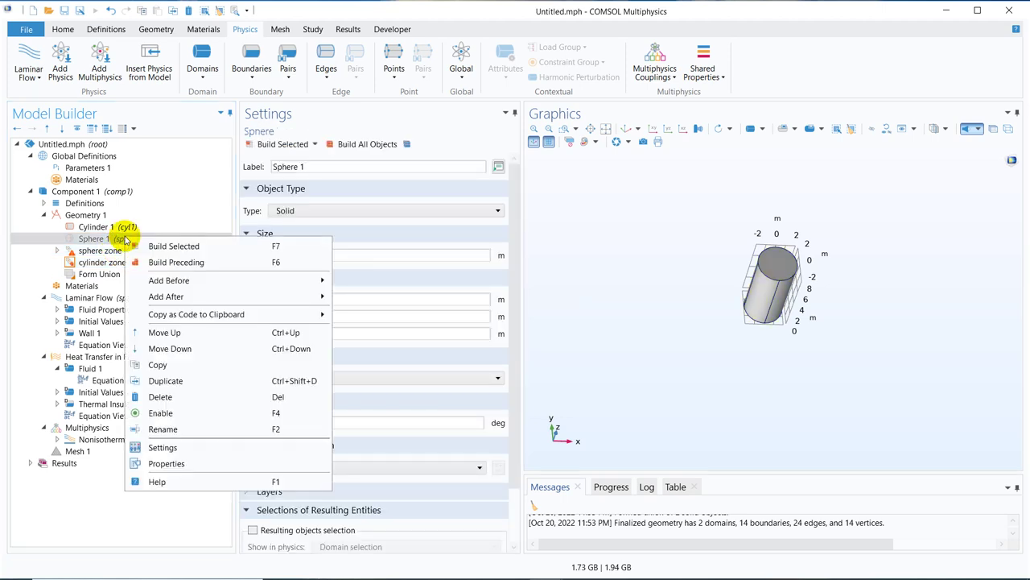
pyautogui.click(161, 412)
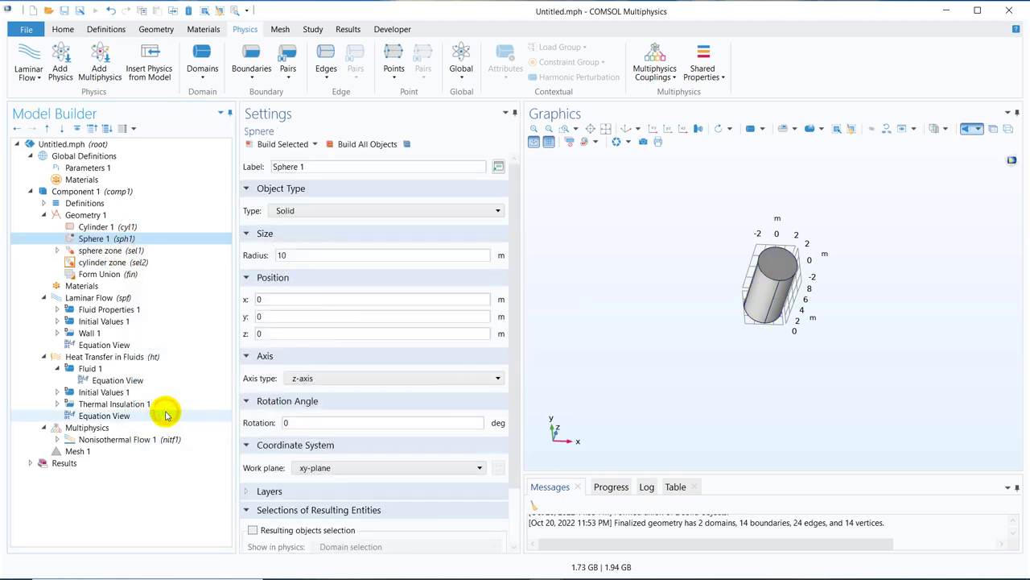
pyautogui.click(368, 146)
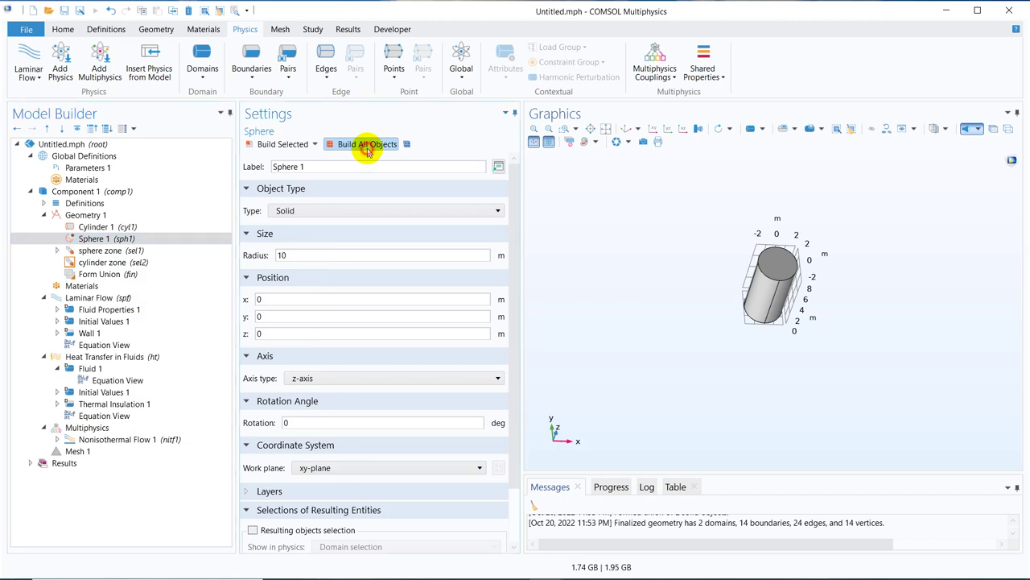
# Set the Laminar Flow domain selection to 'cylinder zone'.
pyautogui.click(94, 298)
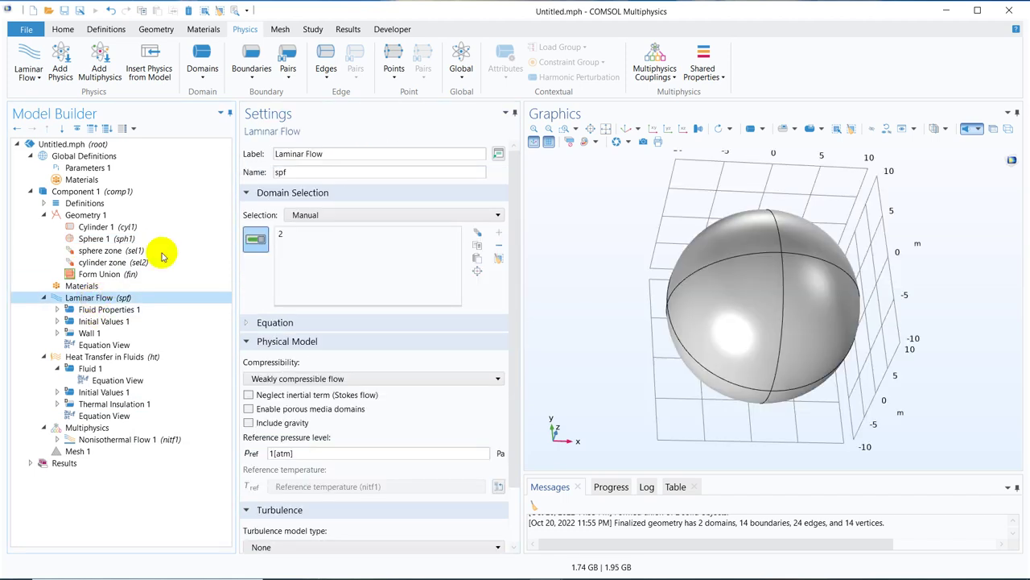
pyautogui.click(360, 215)
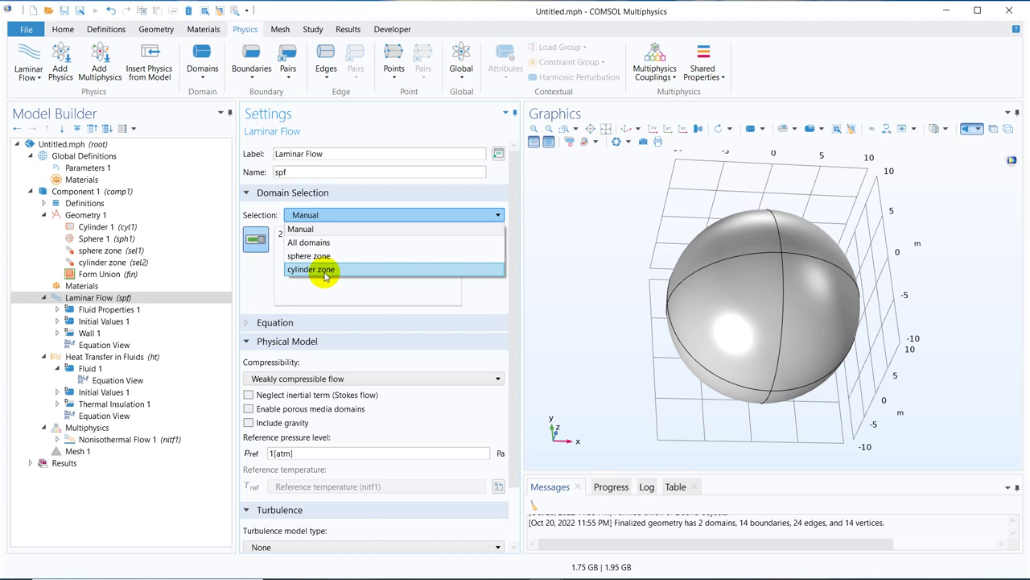
pyautogui.click(335, 274)
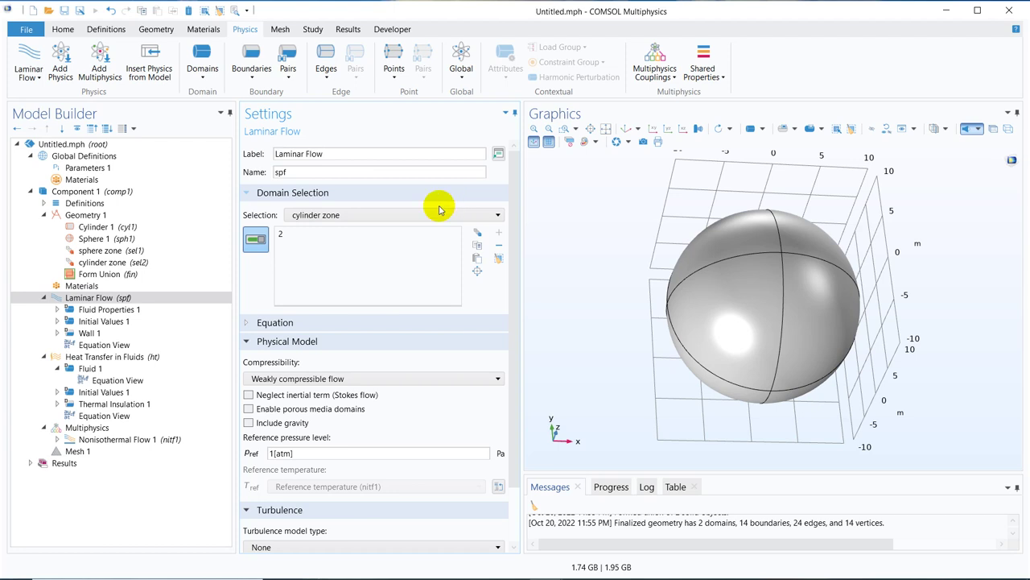
# Set the Heat Transfer in Fluids domain selection to 'sphere zone', covering domains 1 and 2.
pyautogui.click(122, 359)
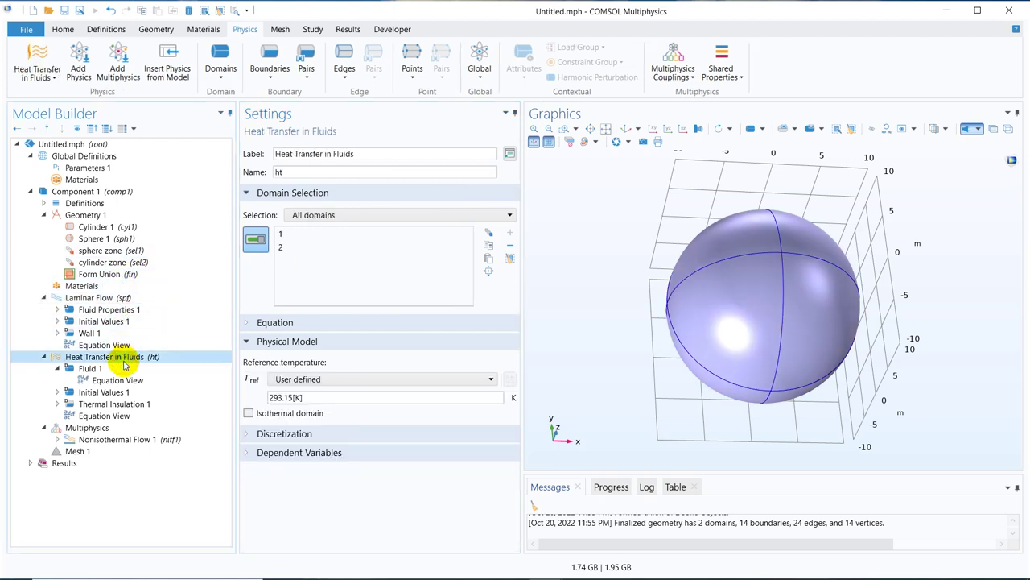
pyautogui.click(382, 215)
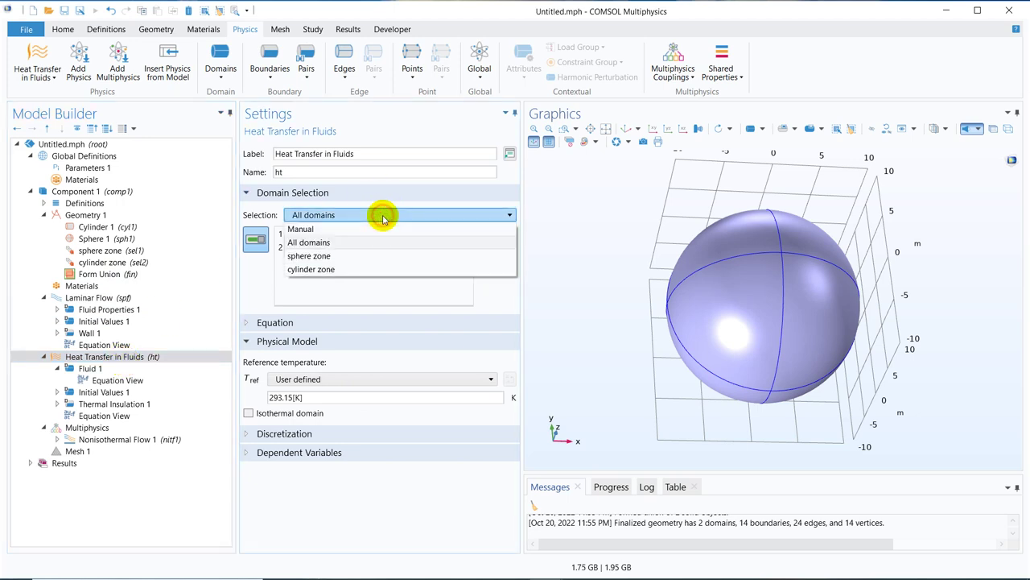
pyautogui.click(367, 255)
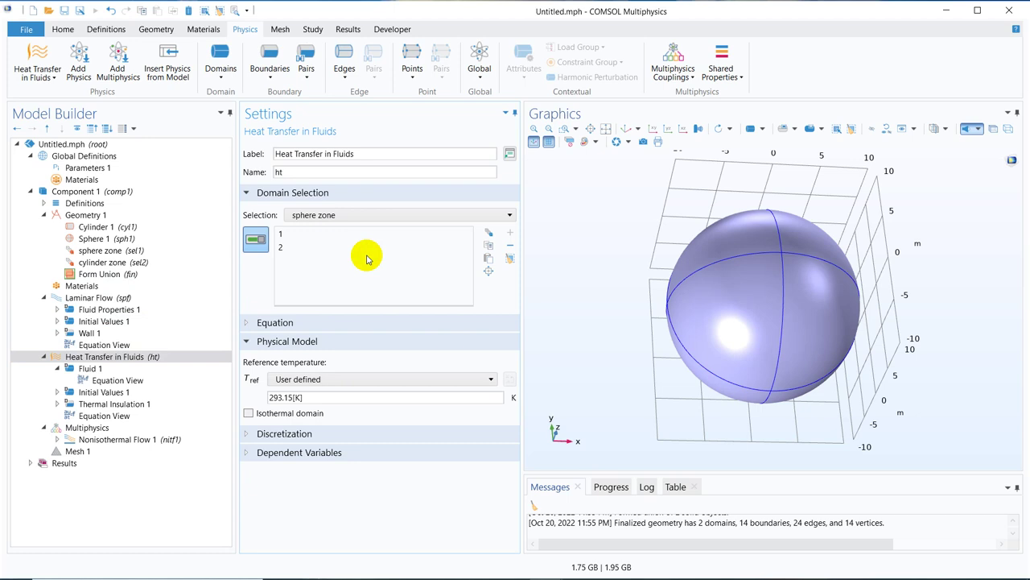
pyautogui.click(306, 232)
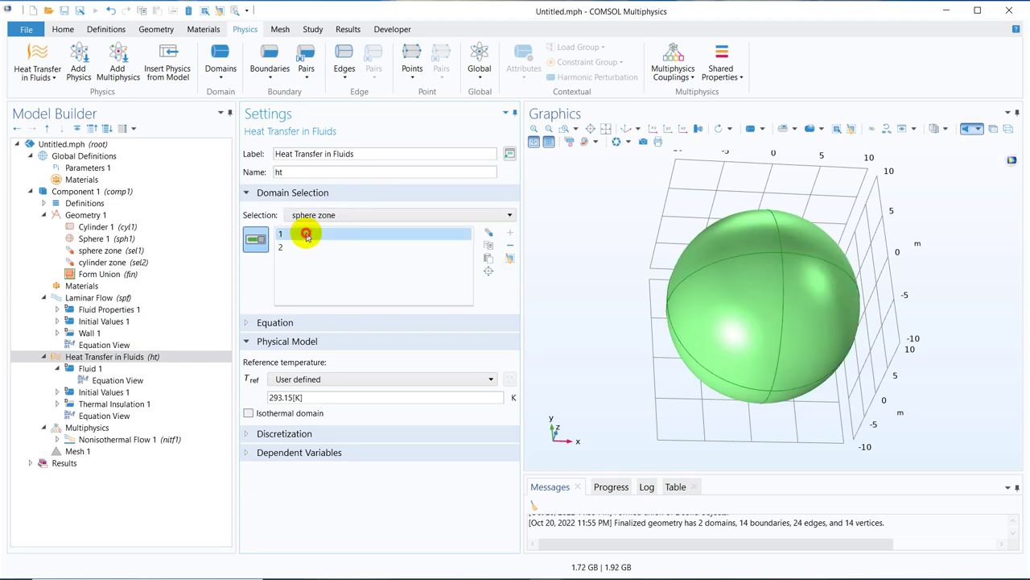
pyautogui.keyDown('shift'); pyautogui.click(294, 246); pyautogui.keyUp('shift')
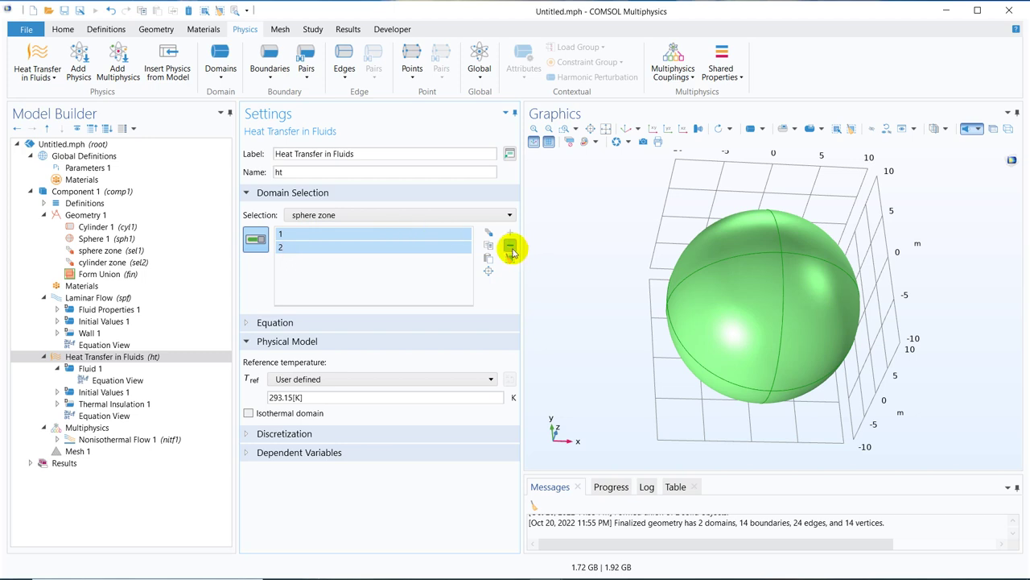
pyautogui.click(511, 248)
pyautogui.click(441, 215)
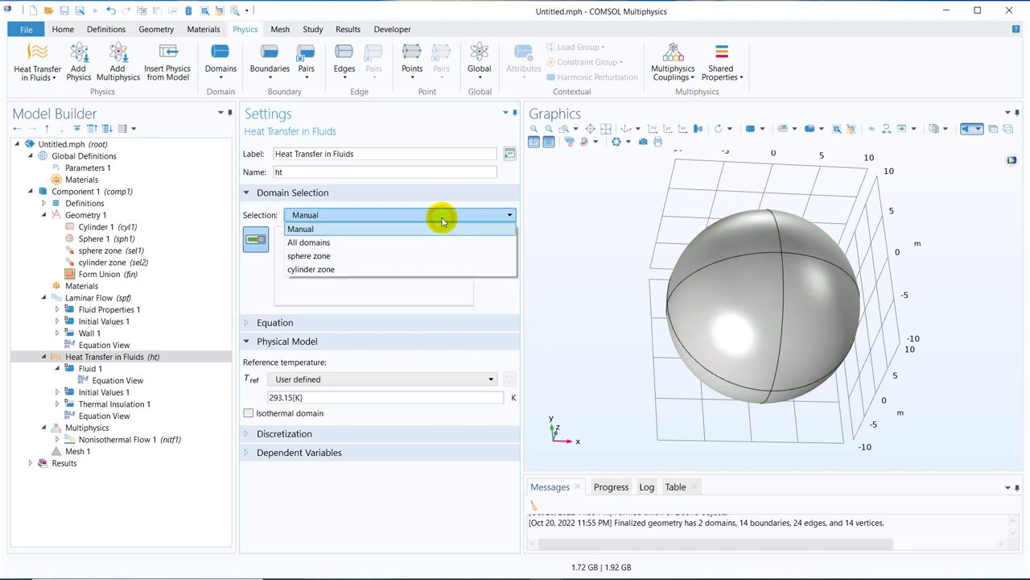
pyautogui.click(364, 256)
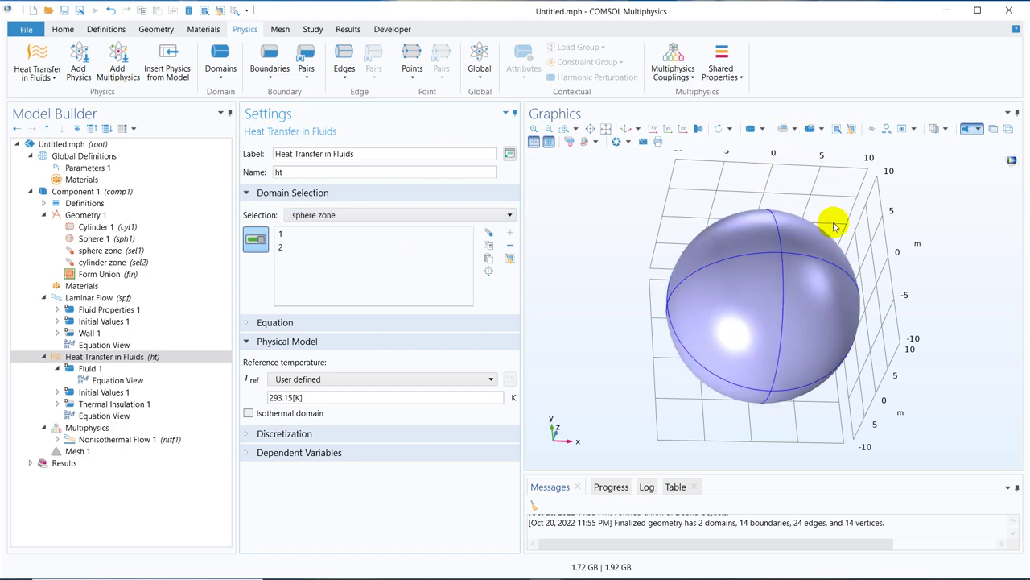
# Turn on transparency so the cylinder shows through the sphere, orbiting to inspect it.
pyautogui.moveTo(832, 223); pyautogui.dragTo(748, 244)
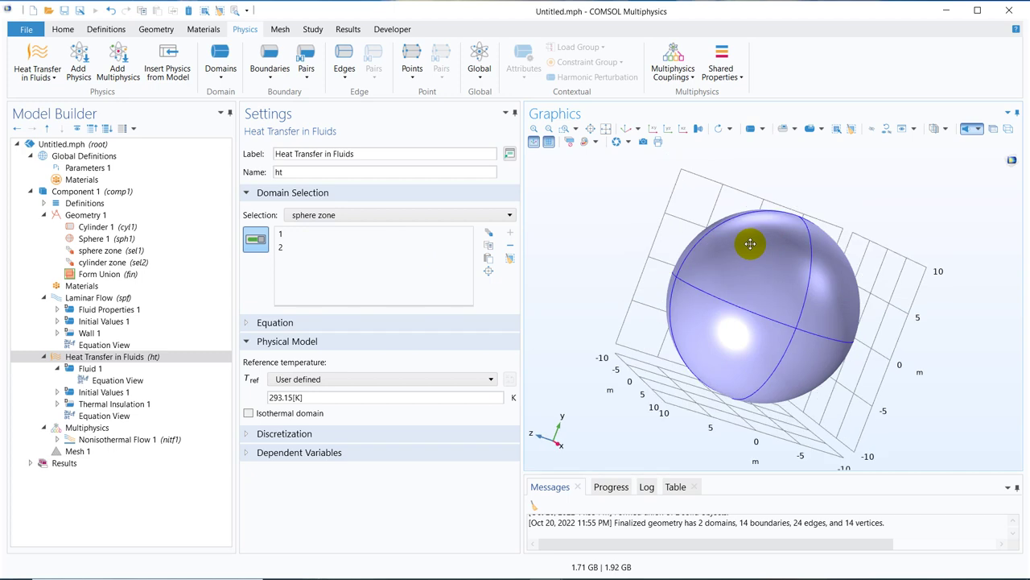
pyautogui.click(995, 130)
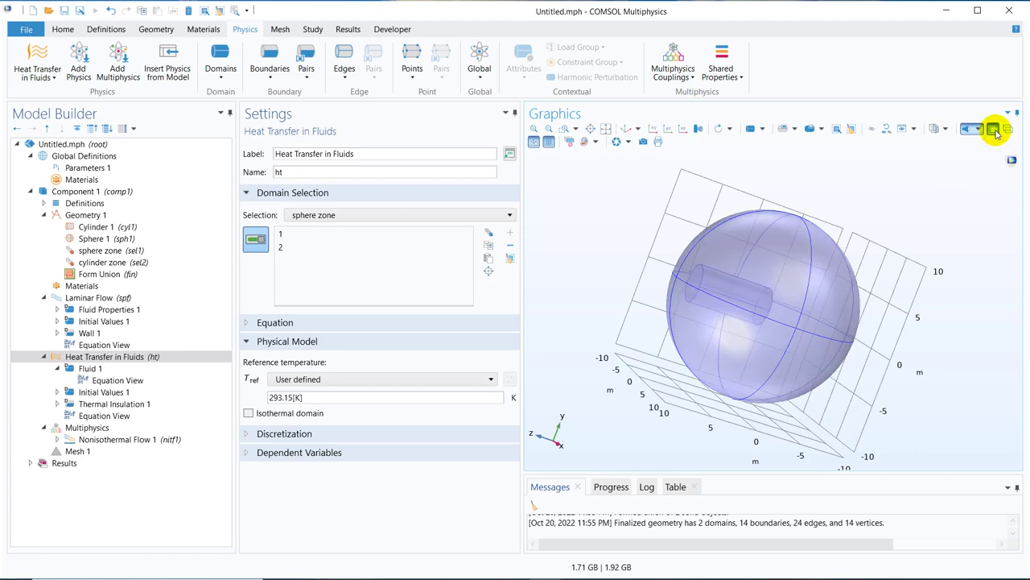
pyautogui.moveTo(878, 185); pyautogui.dragTo(740, 285)
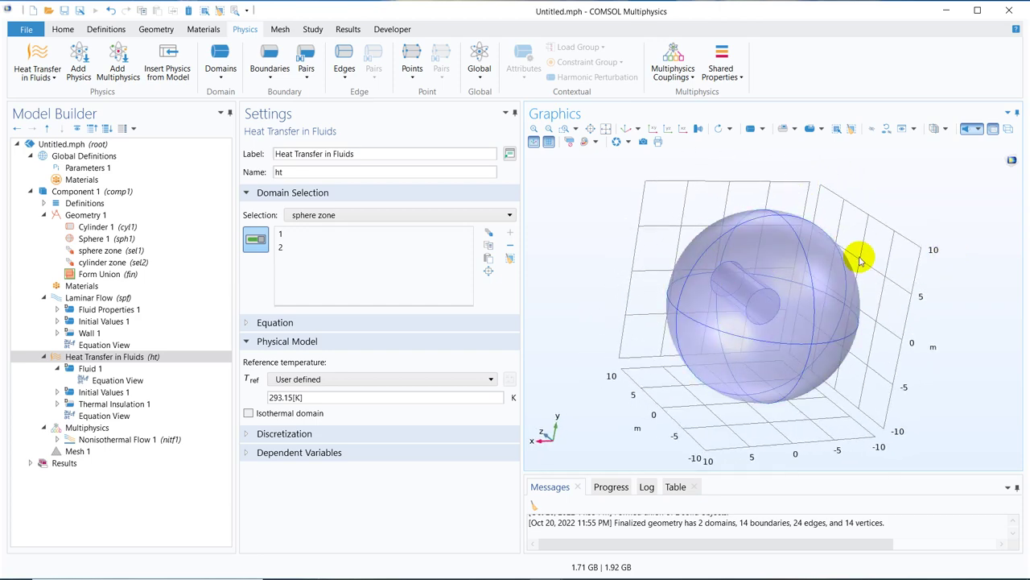
# Turn transparency off so the sphere renders opaque again.
pyautogui.click(994, 129)
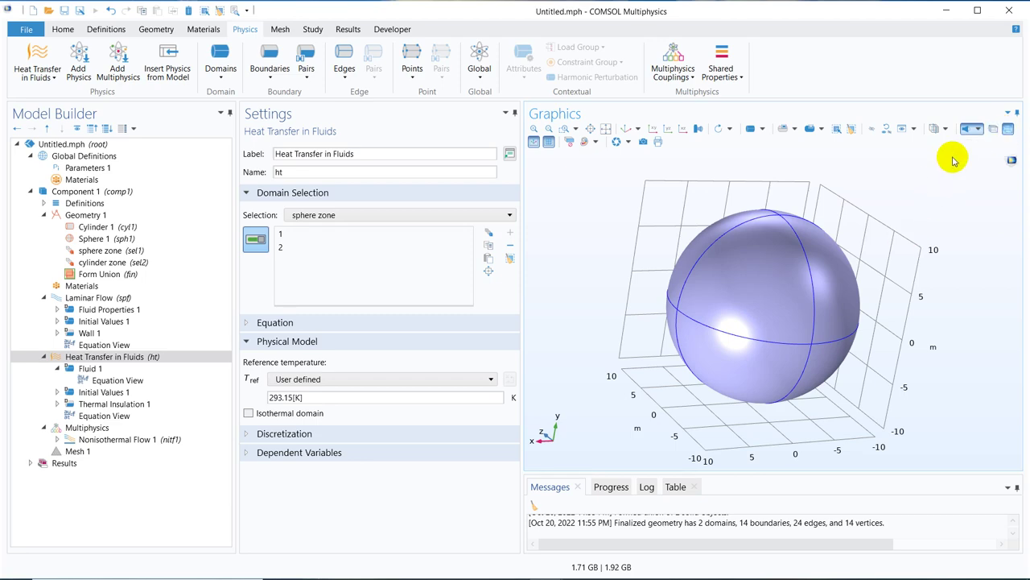
pyautogui.moveTo(887, 237); pyautogui.dragTo(780, 292)
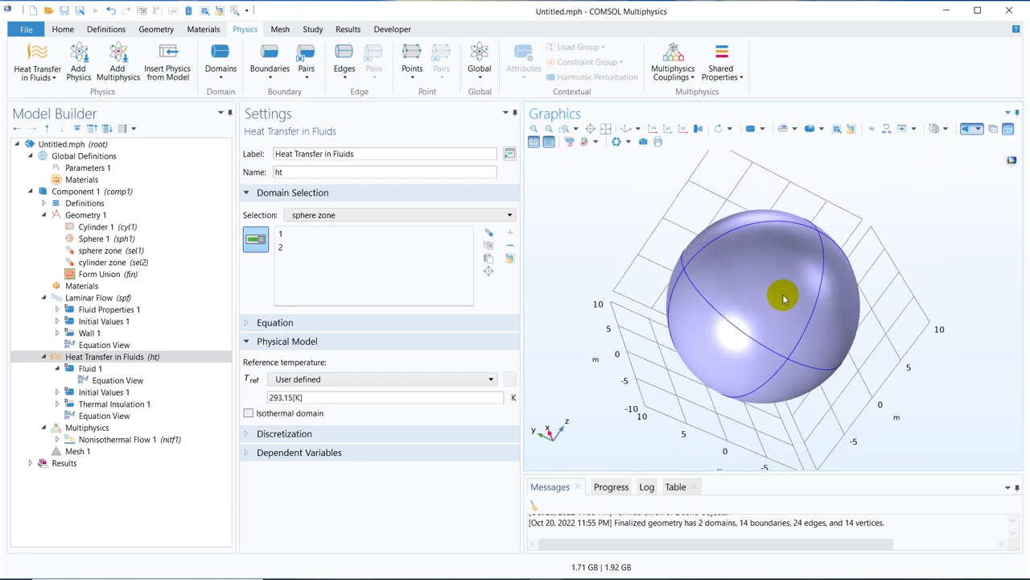
pyautogui.click(1008, 129)
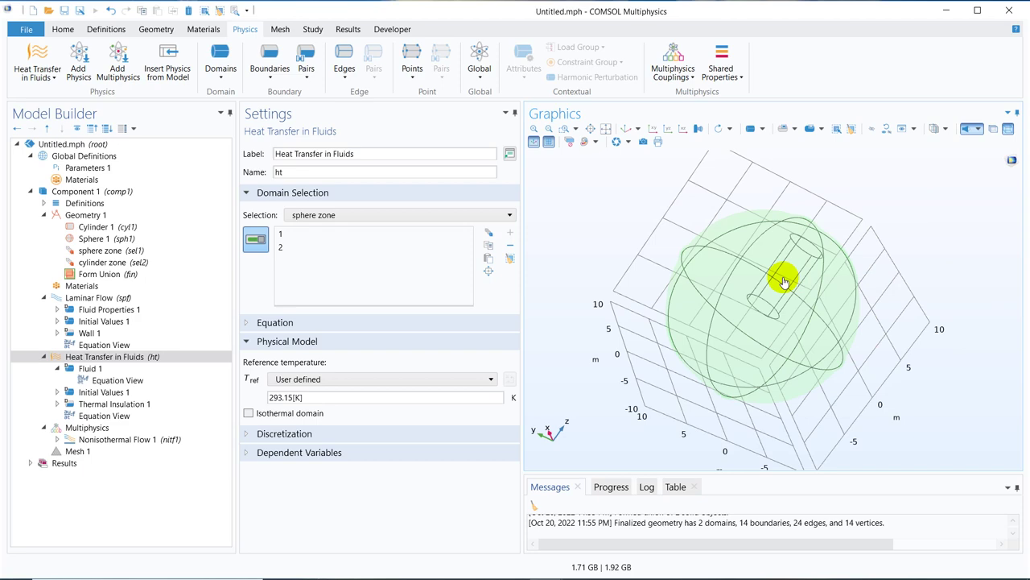
pyautogui.moveTo(793, 288)
pyautogui.mouseDown()
pyautogui.moveTo(829, 232)
pyautogui.moveTo(787, 285)
pyautogui.moveTo(877, 285)
pyautogui.moveTo(764, 279)
pyautogui.mouseUp()
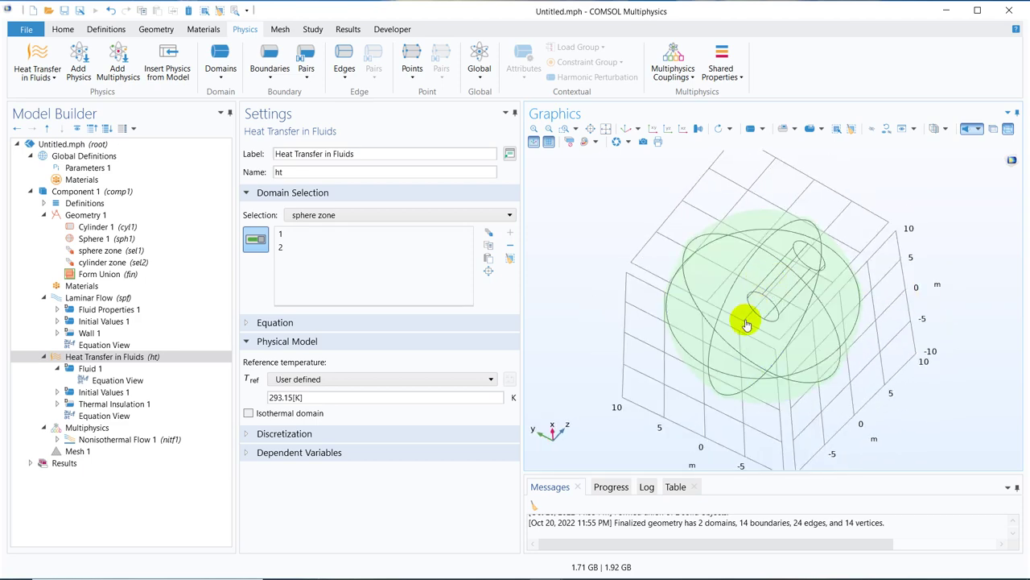
# Switch the heat-transfer selection to a manual choice of domains 1 and 2 by re-picking the sphere domain.
pyautogui.click(787, 291)
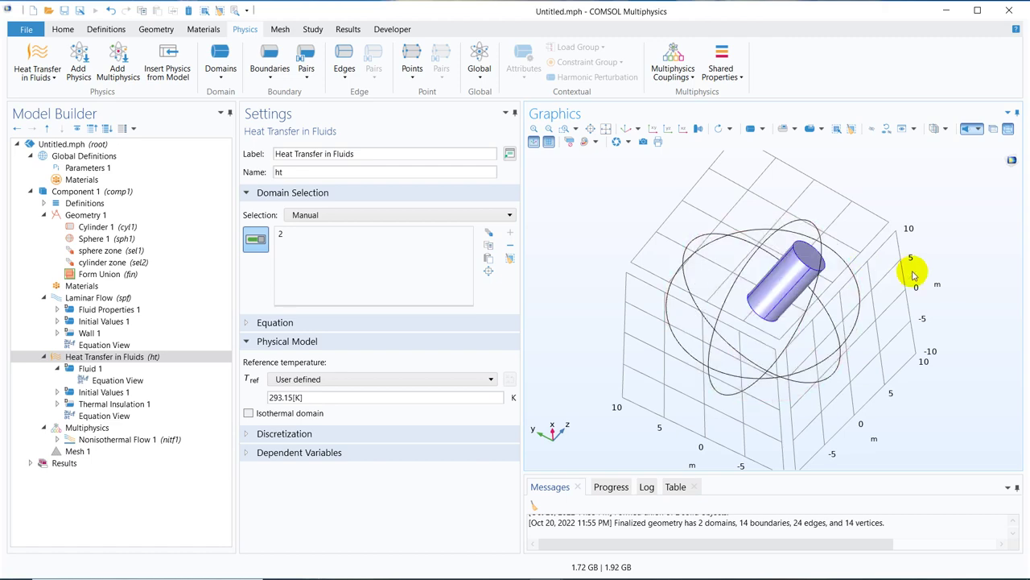
pyautogui.click(748, 330)
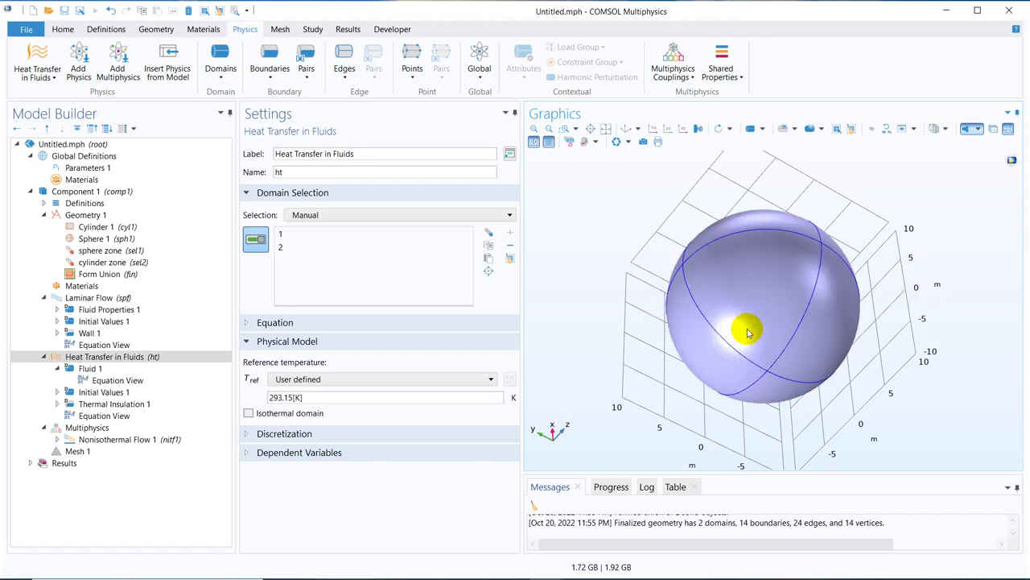
pyautogui.click(773, 302)
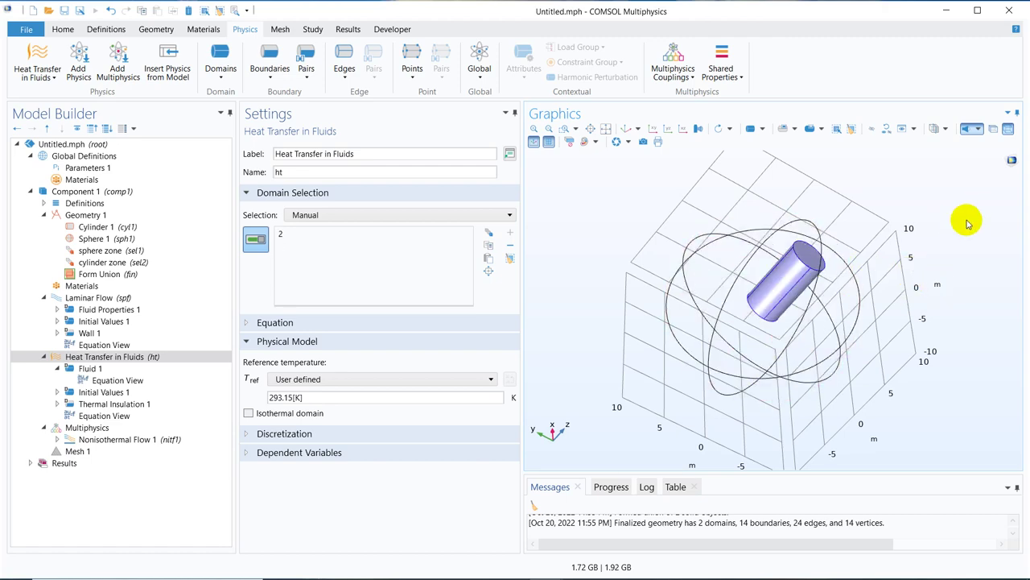
pyautogui.moveTo(947, 214); pyautogui.dragTo(900, 203)
pyautogui.click(762, 272)
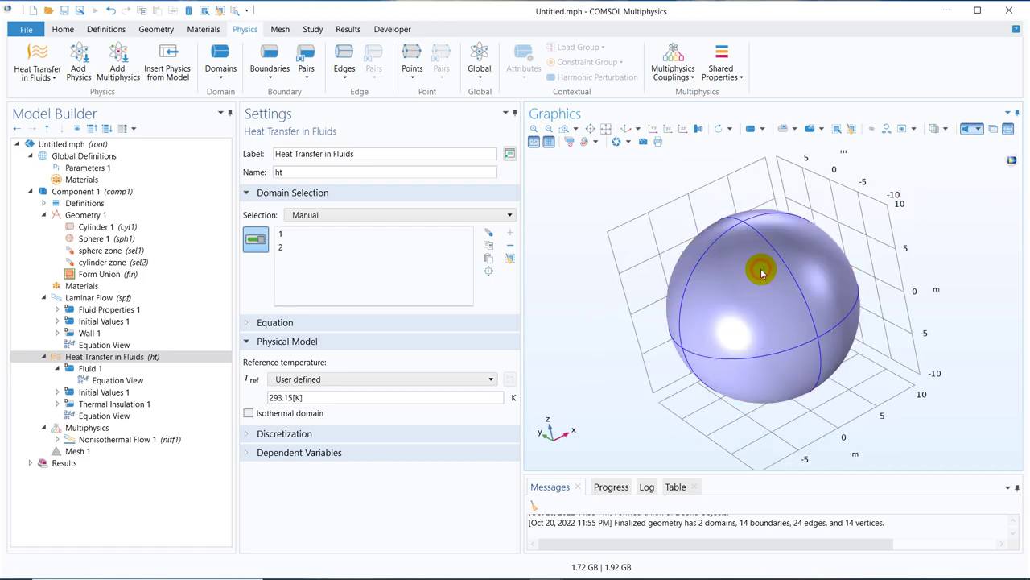
pyautogui.click(780, 291)
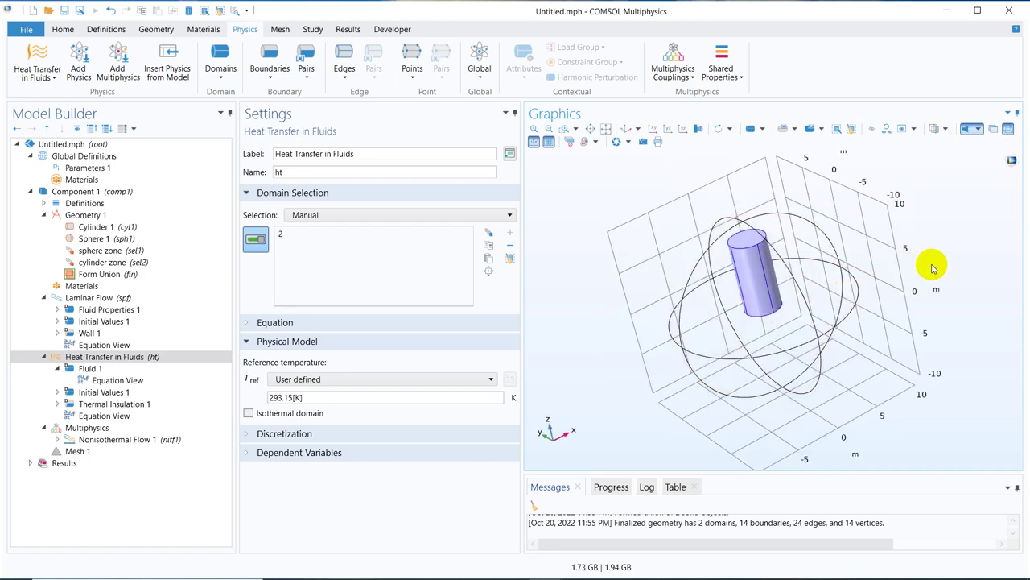
pyautogui.moveTo(932, 266); pyautogui.dragTo(828, 299)
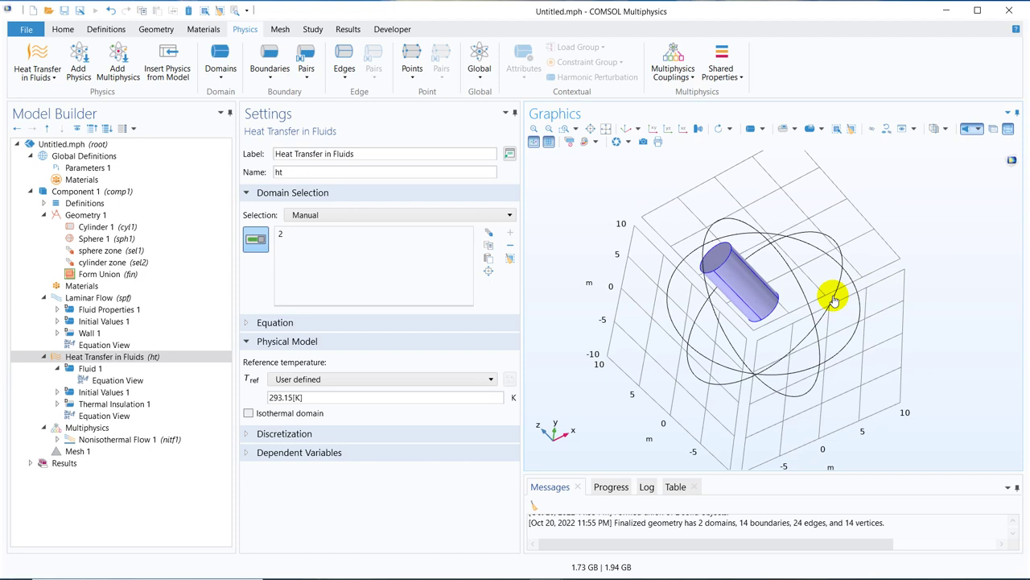
pyautogui.click(829, 297)
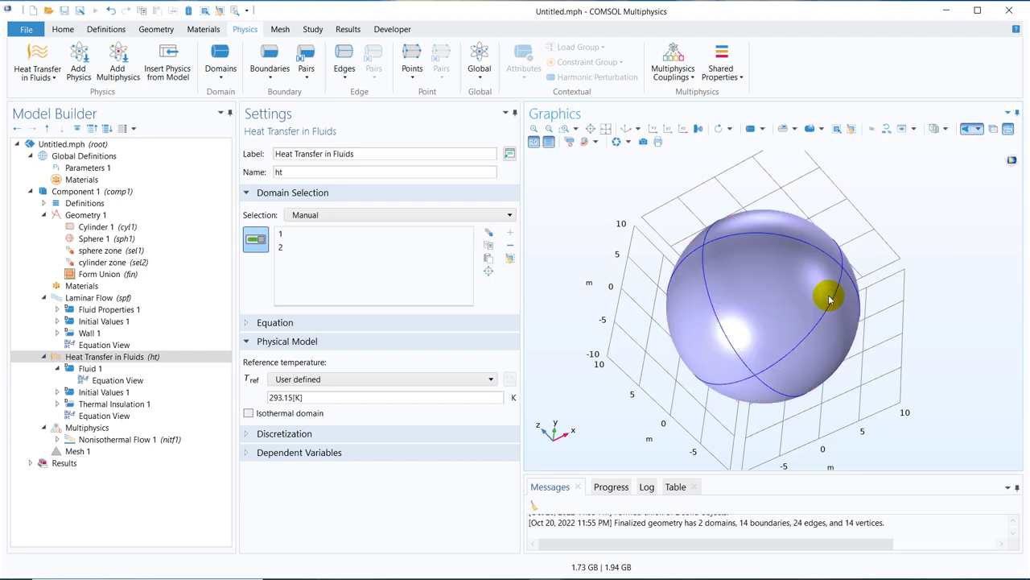
# Hide sphere domain 1 with Click and Hide, leaving only the inner cylinder visible.
pyautogui.click(810, 130)
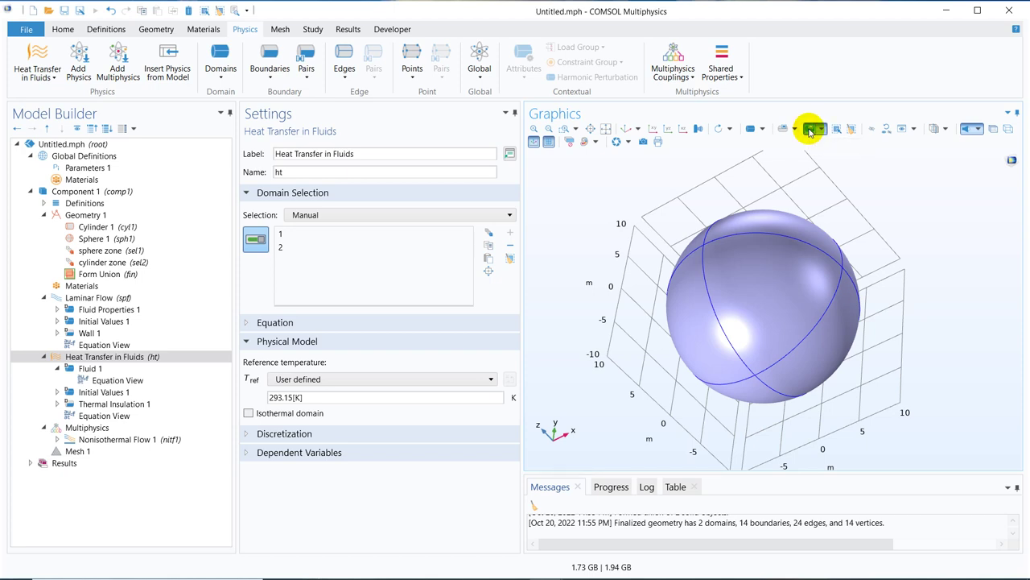
pyautogui.click(873, 131)
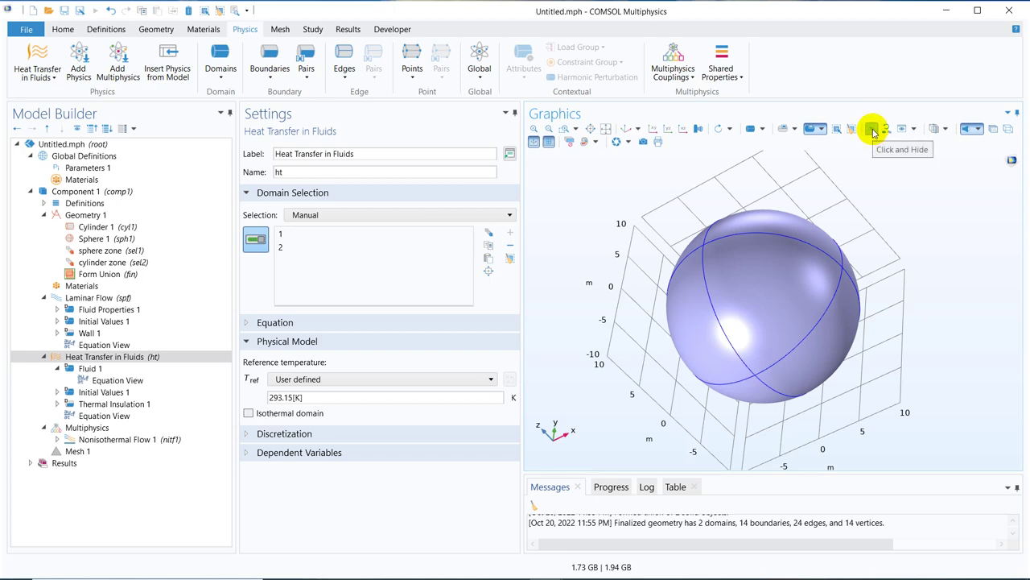
pyautogui.click(873, 131)
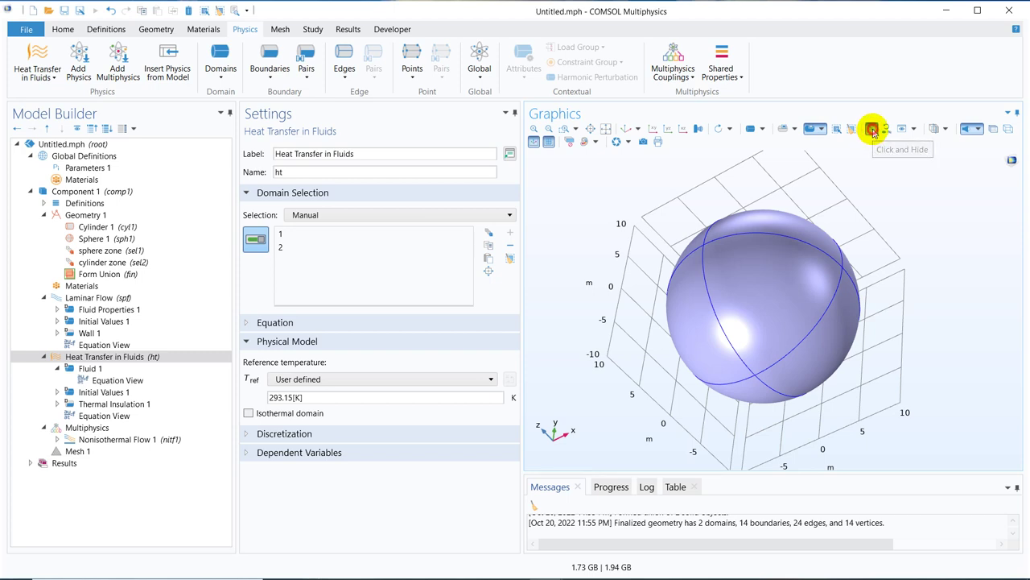
pyautogui.click(780, 283)
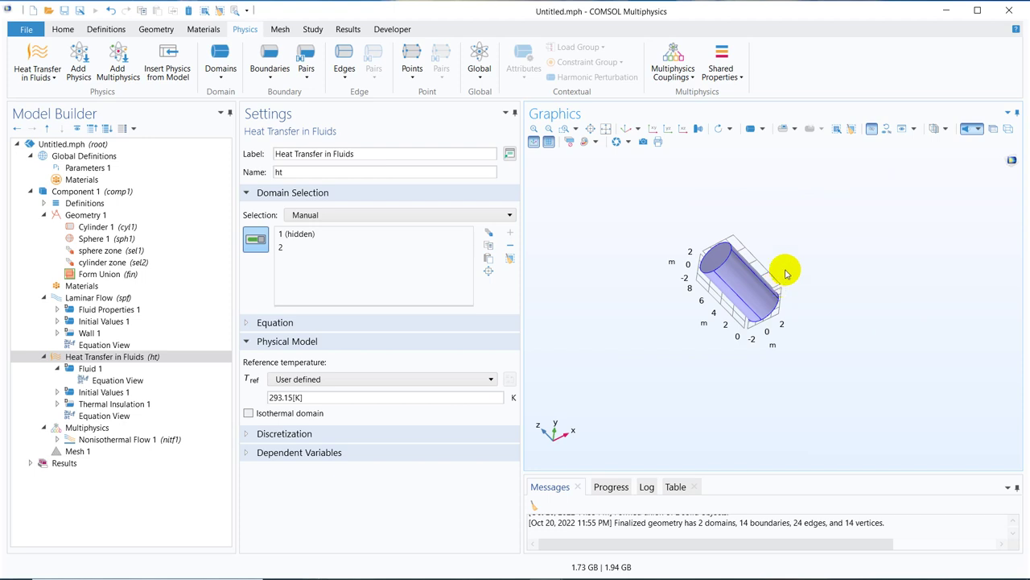
pyautogui.click(872, 130)
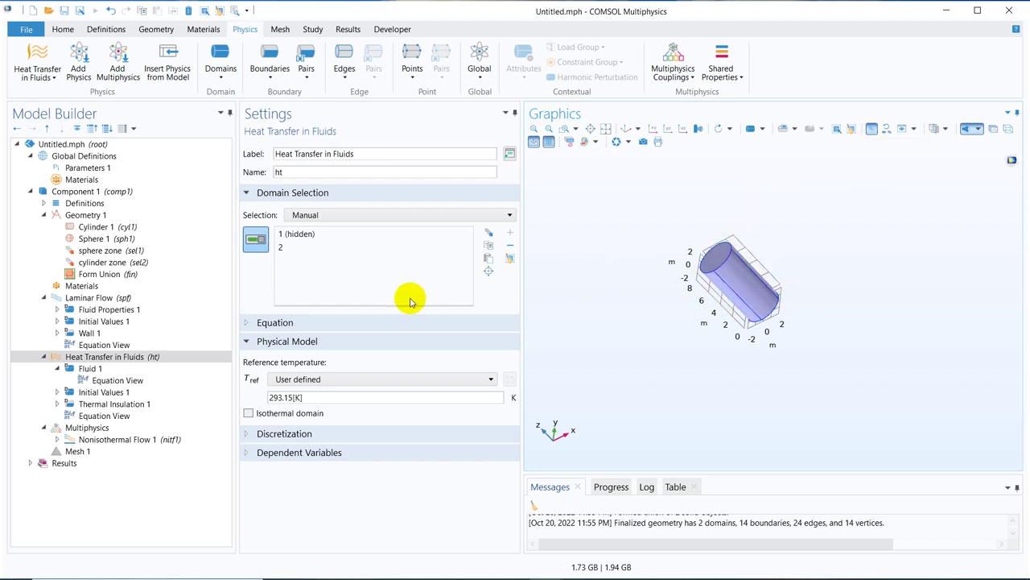
# Add a Laminar Flow Inlet on the cylinder's end face, boundary 8.
pyautogui.click(85, 299)
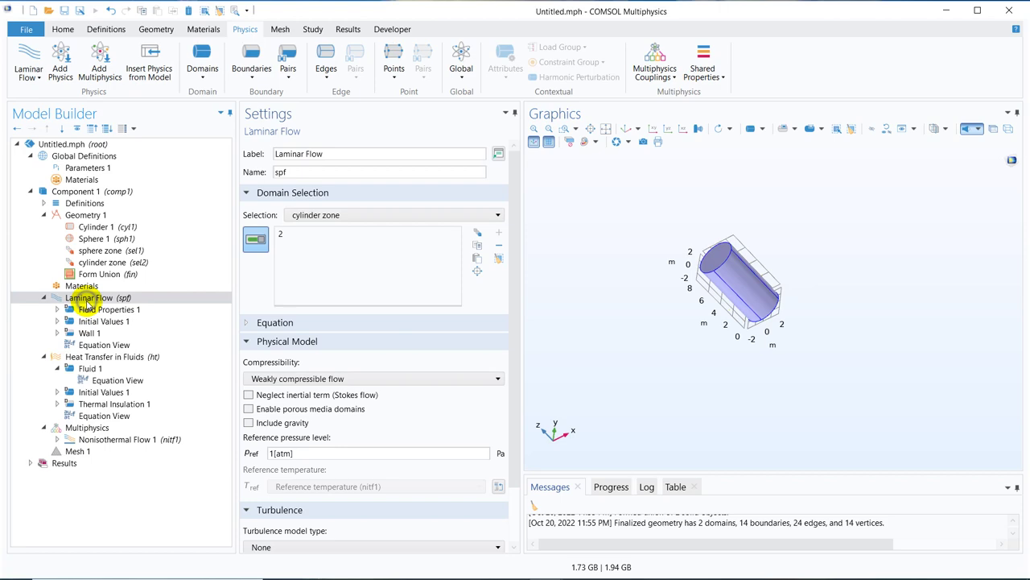
pyautogui.rightClick(85, 299)
pyautogui.click(160, 78)
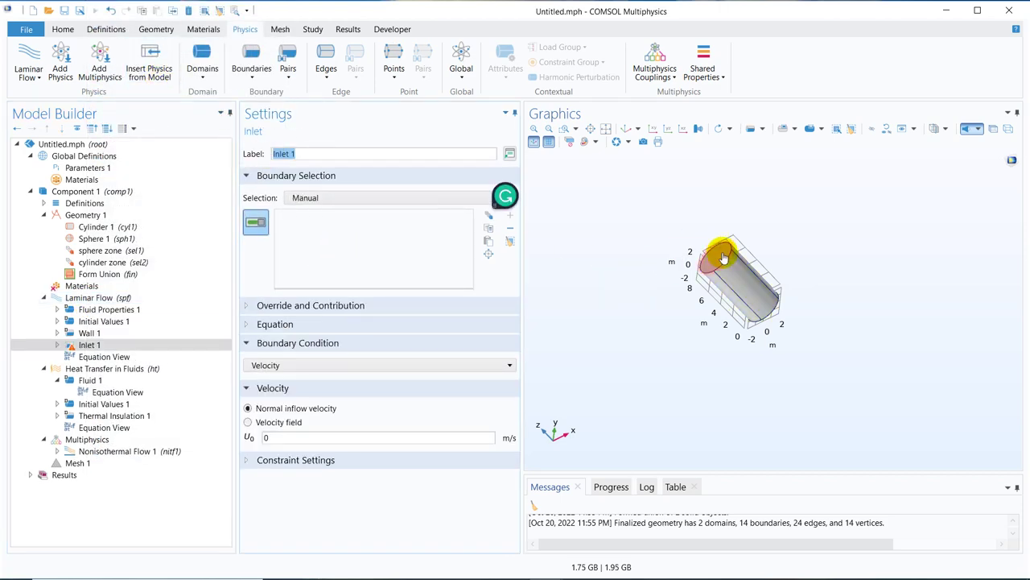
pyautogui.click(723, 254)
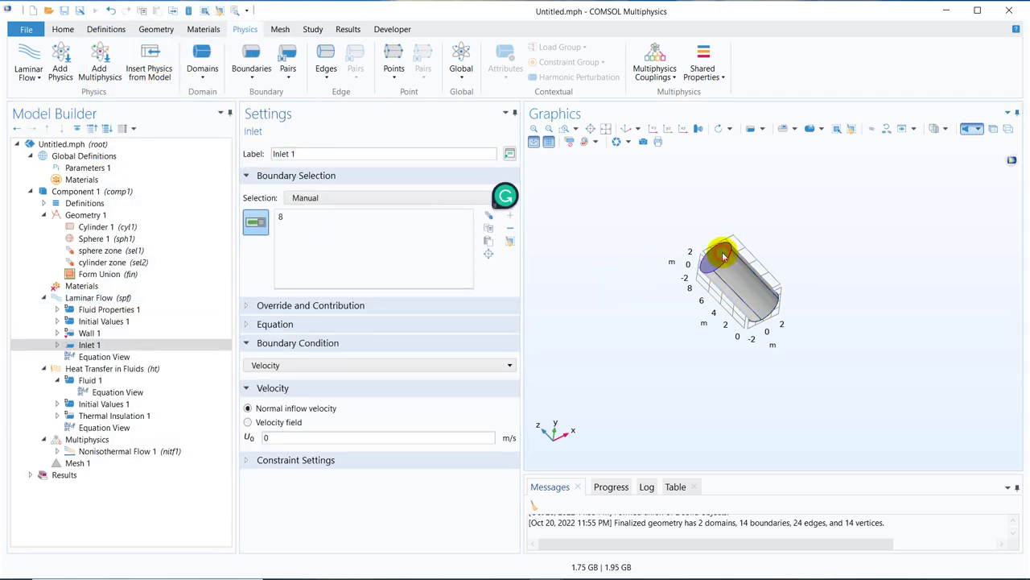
# Add a Laminar Flow Outlet on the opposite end face, boundary 7.
pyautogui.click(157, 299)
pyautogui.rightClick(158, 301)
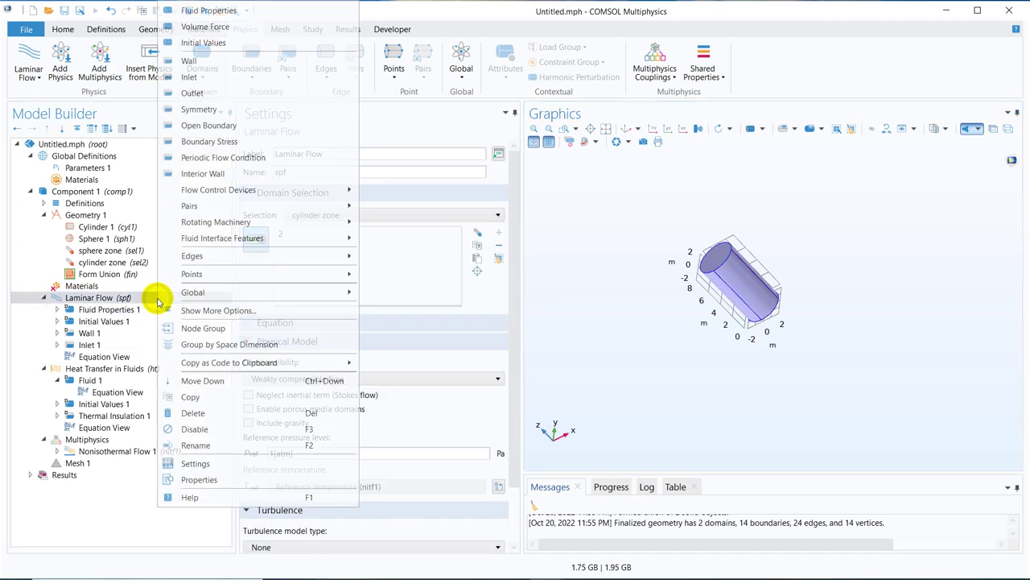
pyautogui.click(215, 95)
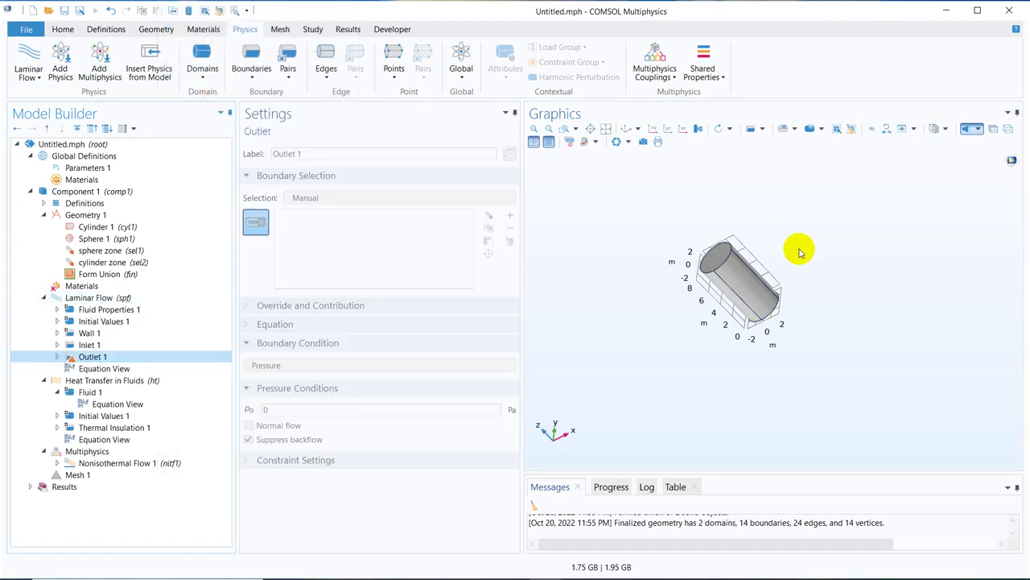
pyautogui.moveTo(789, 294); pyautogui.dragTo(745, 268)
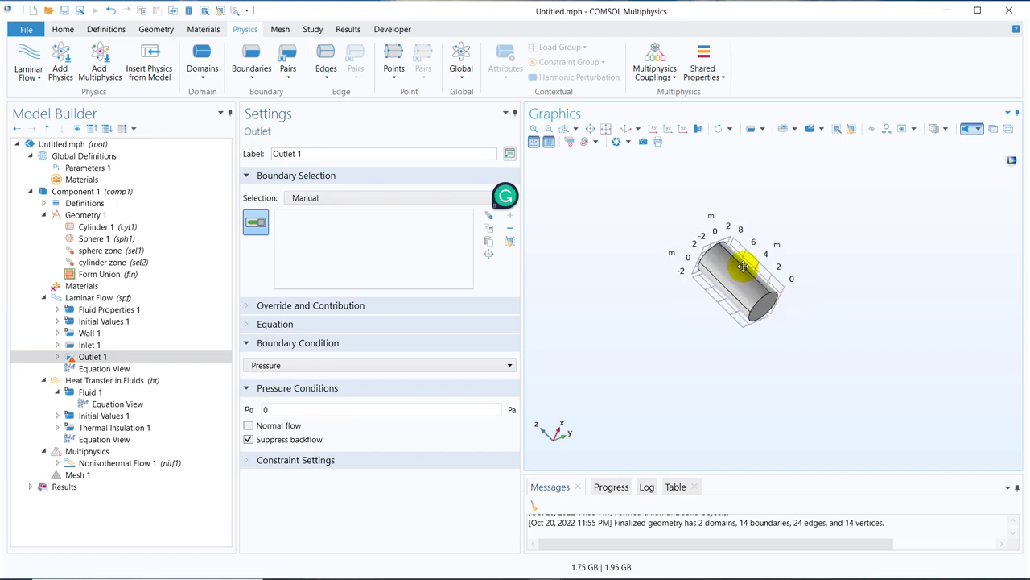
pyautogui.click(767, 307)
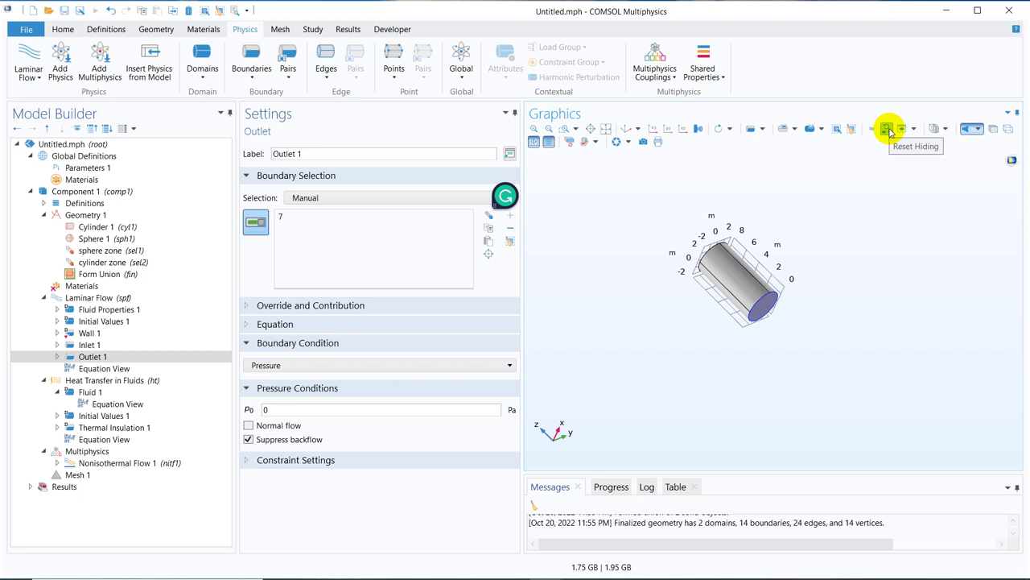
# Reset hiding to delete the hide nodes and show the sphere, then select Geometry 1.
pyautogui.click(887, 130)
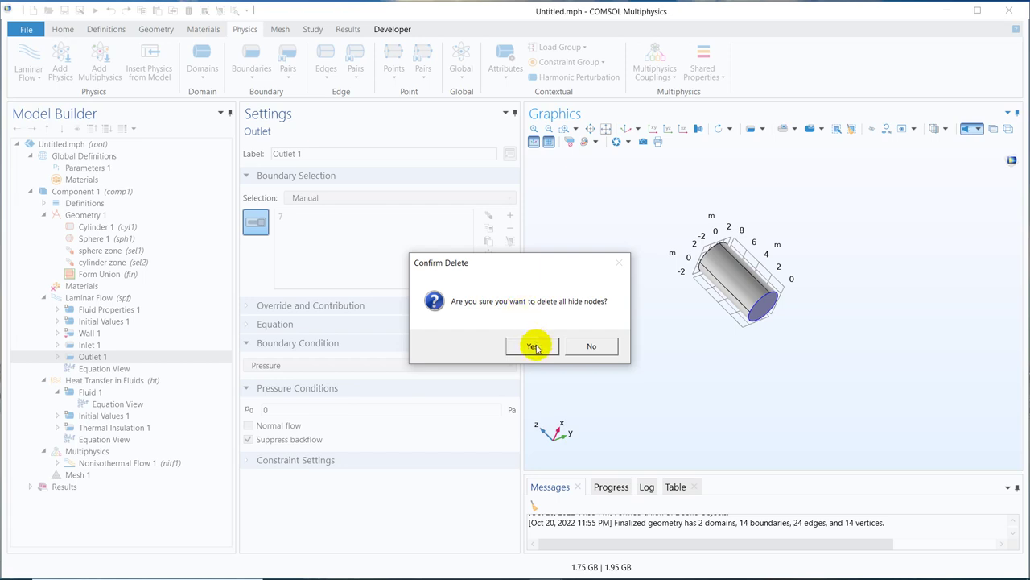
pyautogui.click(532, 346)
pyautogui.moveTo(894, 237); pyautogui.dragTo(829, 228)
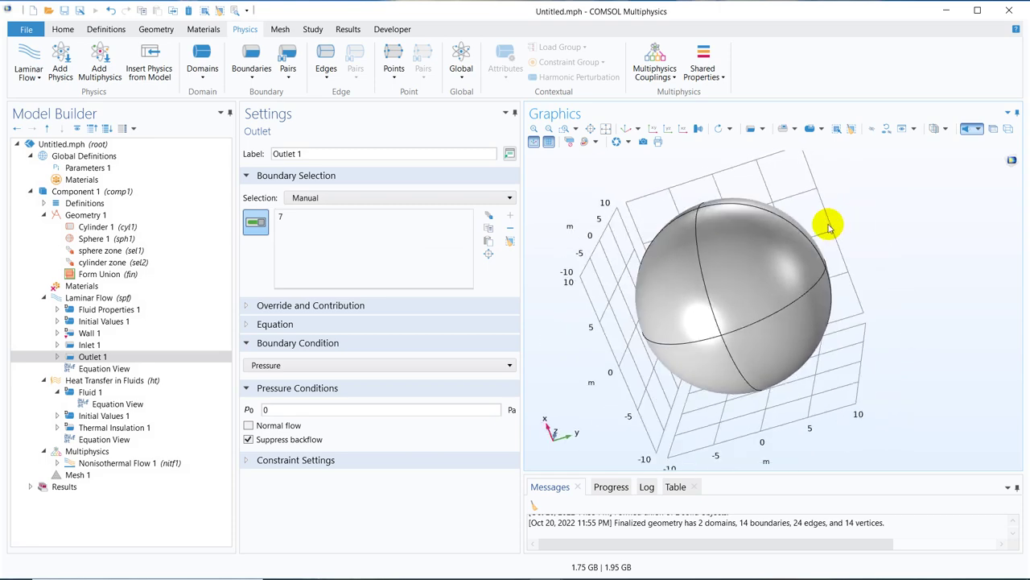
pyautogui.click(125, 215)
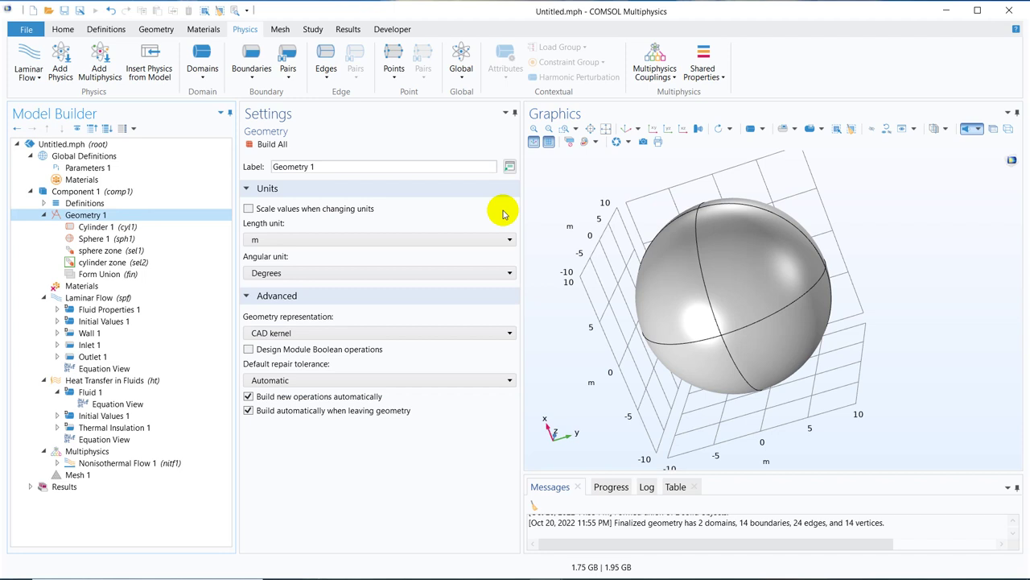
# Build a Collapse Faces operation on sphere face 12 and inspect it with transparency on.
pyautogui.rightClick(154, 217)
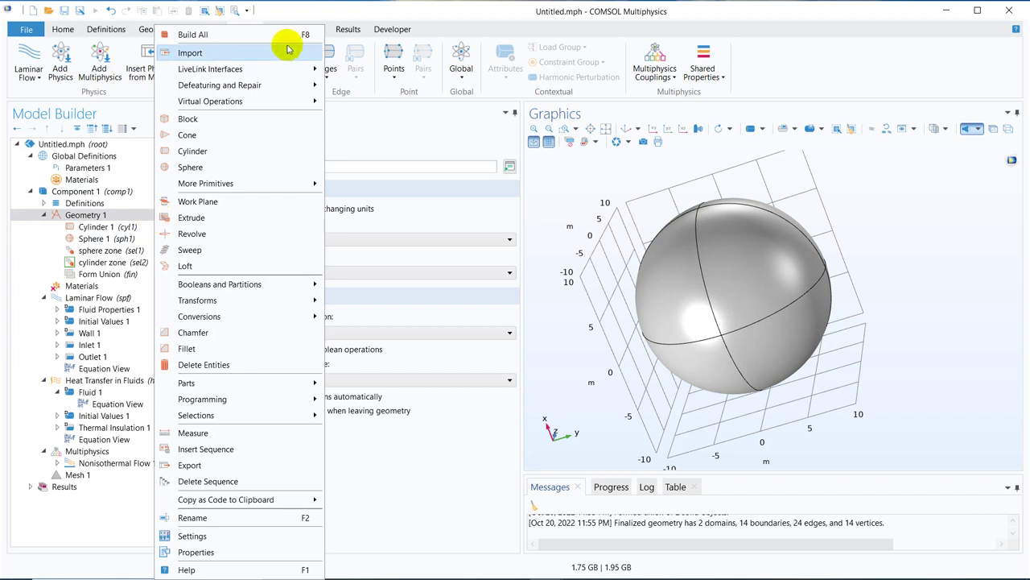
pyautogui.moveTo(290, 105)
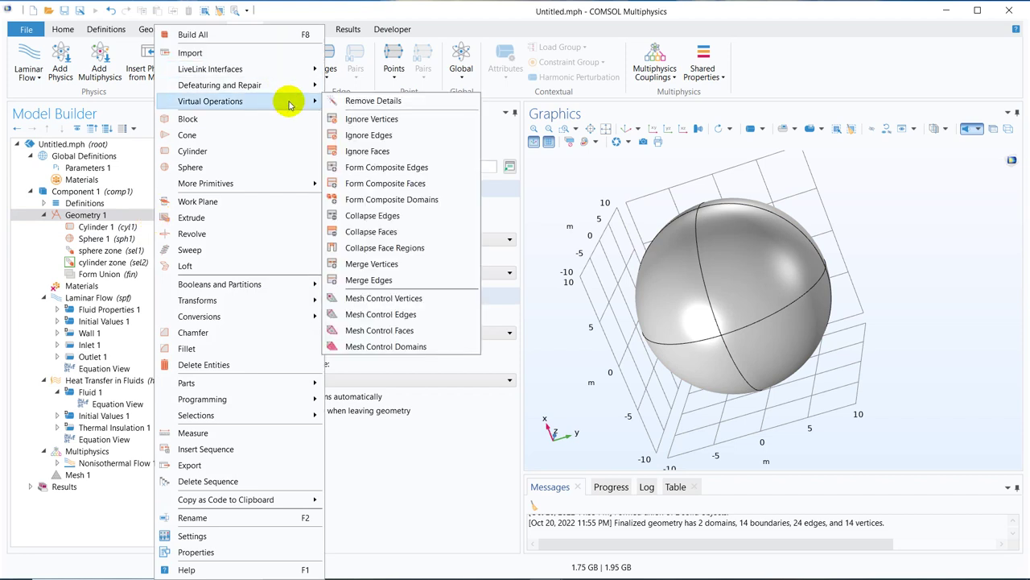
pyautogui.click(395, 231)
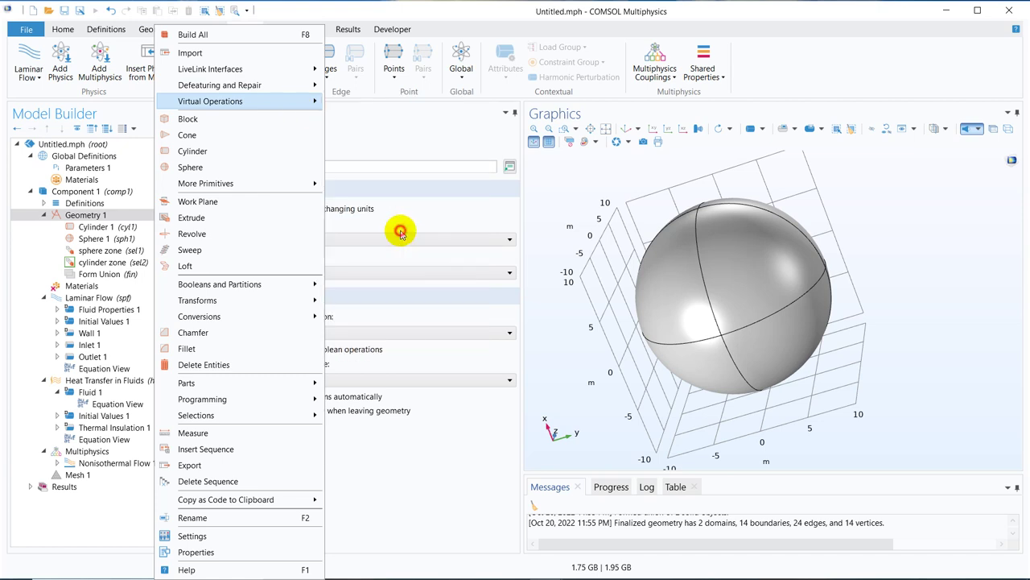
pyautogui.click(734, 253)
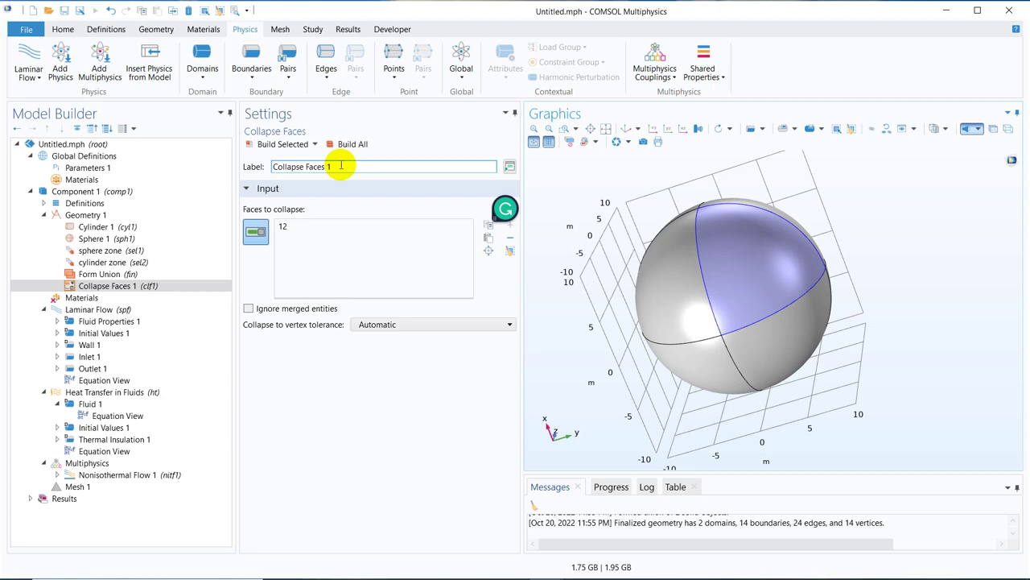
pyautogui.click(280, 145)
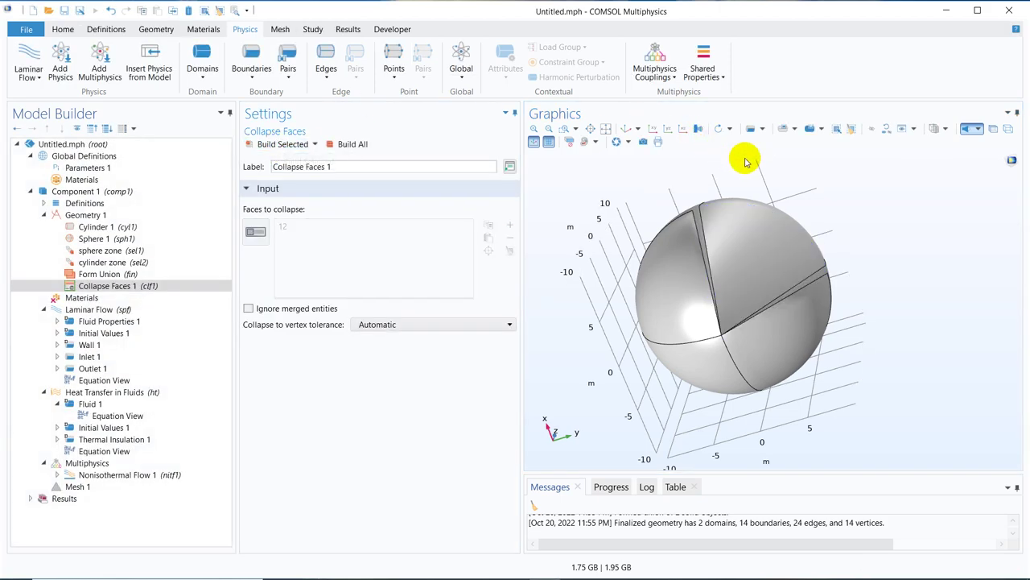
pyautogui.moveTo(817, 190); pyautogui.dragTo(814, 225)
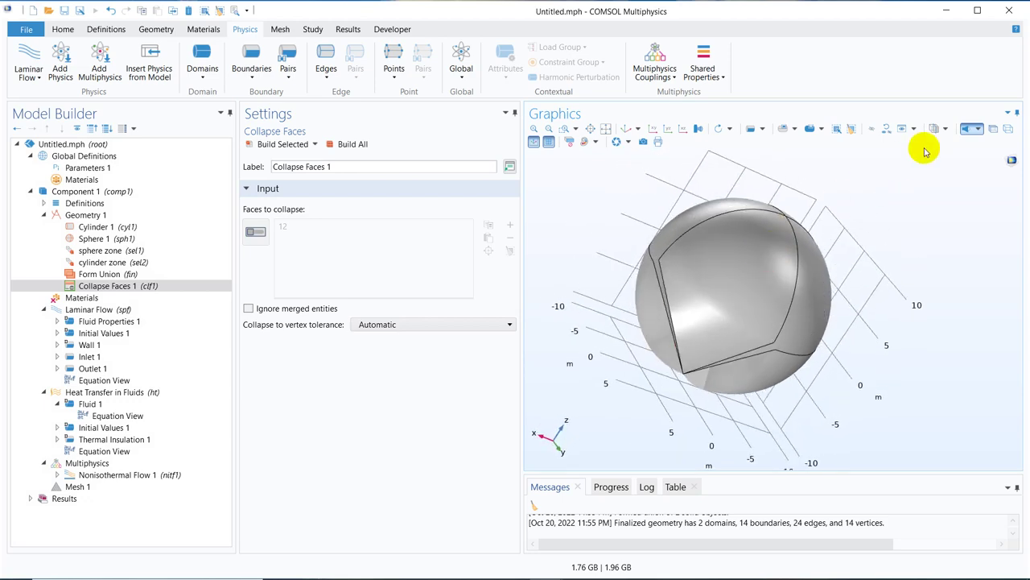
pyautogui.click(993, 128)
pyautogui.moveTo(888, 230); pyautogui.dragTo(766, 269)
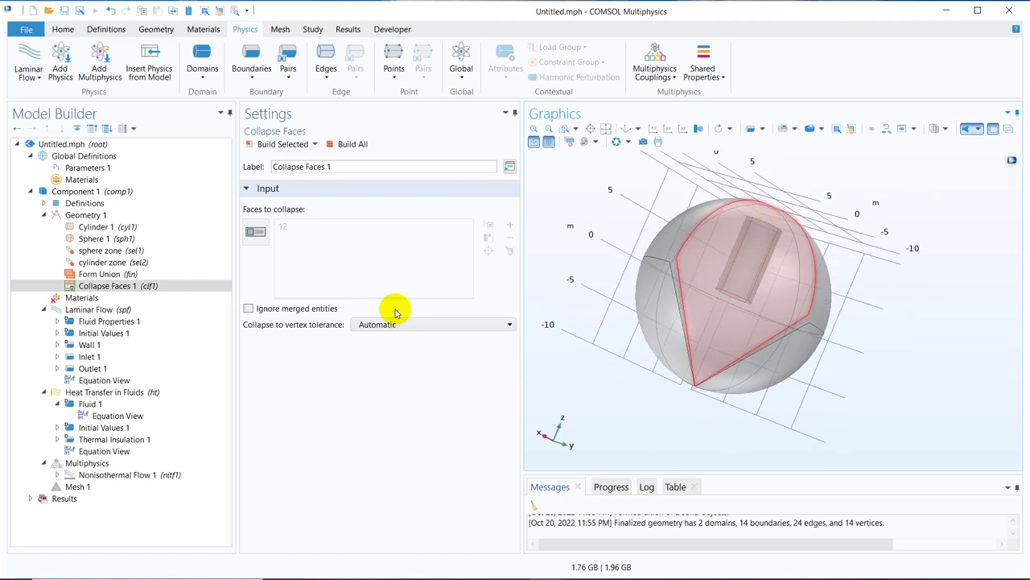
# Delete the Collapse Faces 1 node so Form Union is the last operation.
pyautogui.click(135, 288)
pyautogui.rightClick(136, 291)
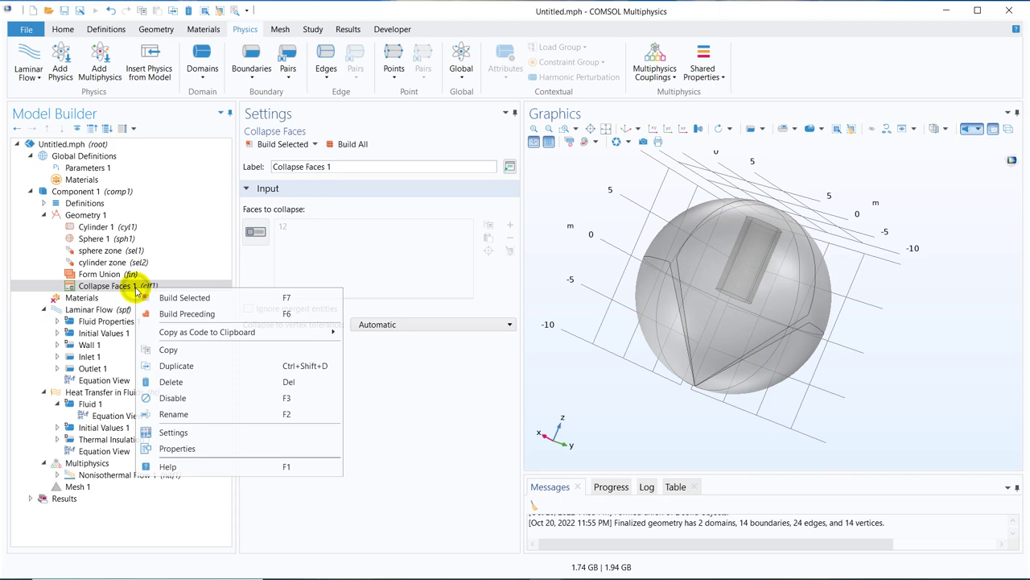
pyautogui.click(199, 385)
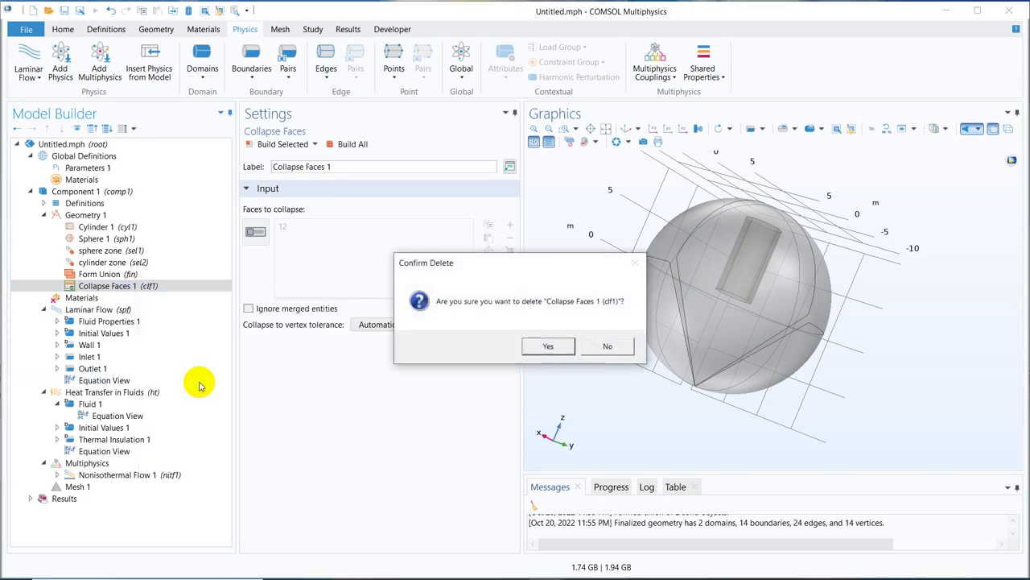
pyautogui.click(546, 347)
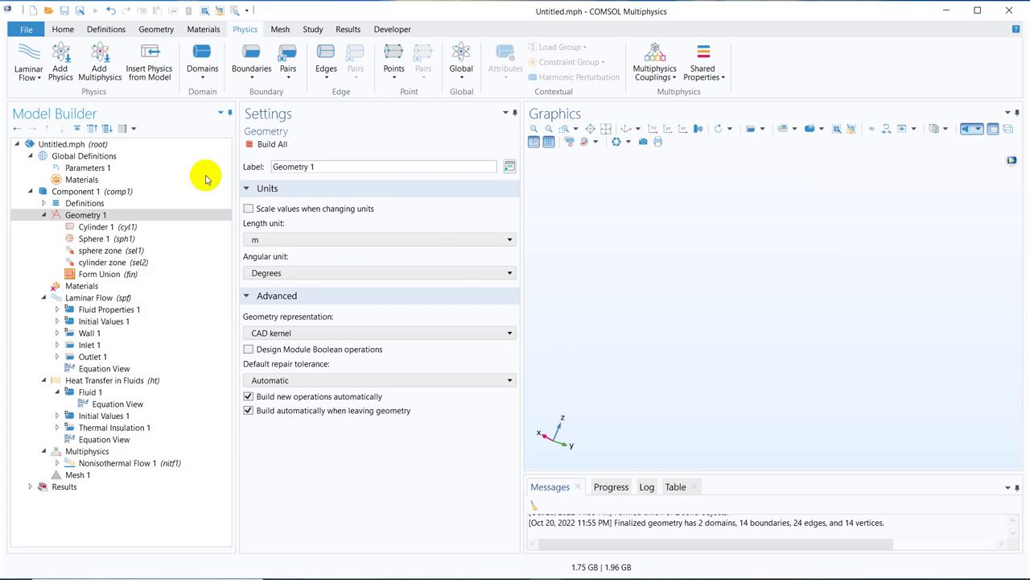
# Rebuild all geometry and turn transparency off.
pyautogui.click(271, 146)
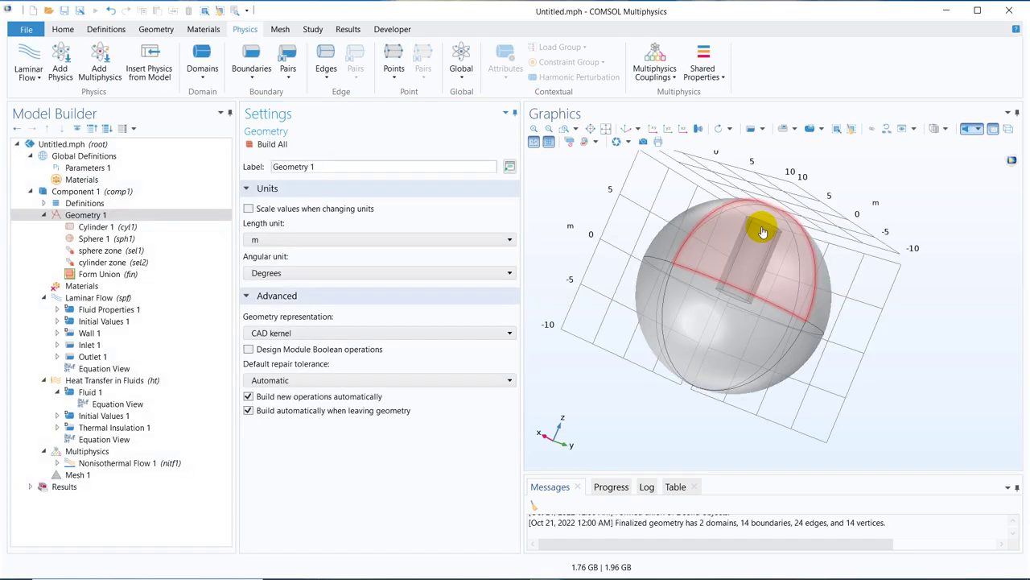
pyautogui.moveTo(932, 211); pyautogui.dragTo(908, 245)
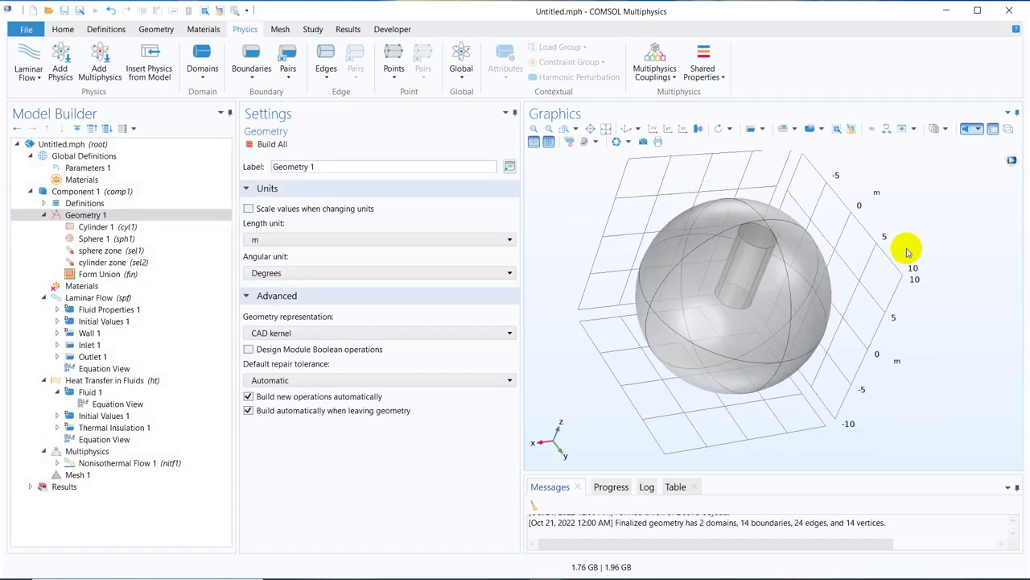
pyautogui.click(995, 130)
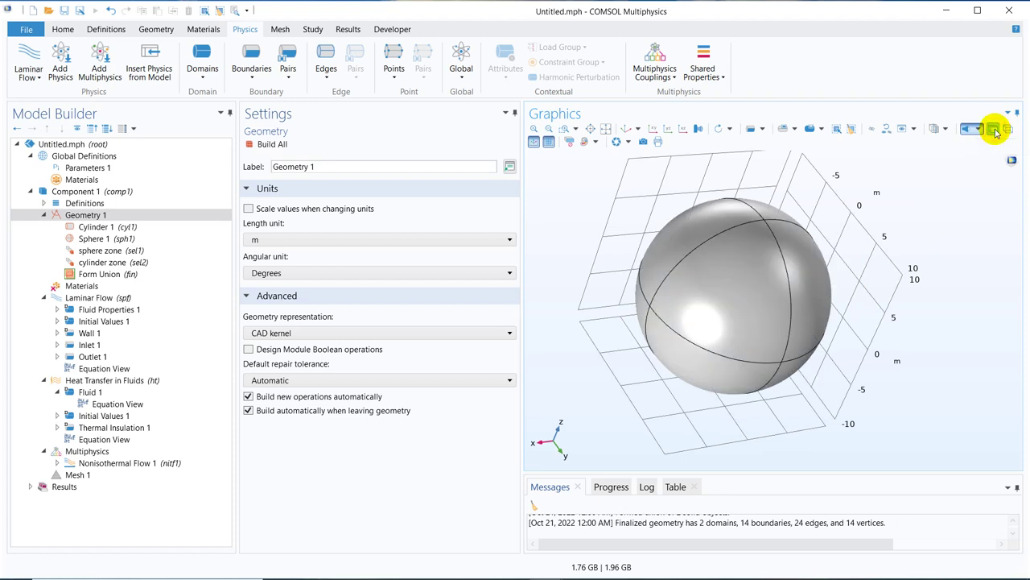
# Try a clip cylinder on the geometry, then switch clipping off to show the whole sphere.
pyautogui.click(936, 131)
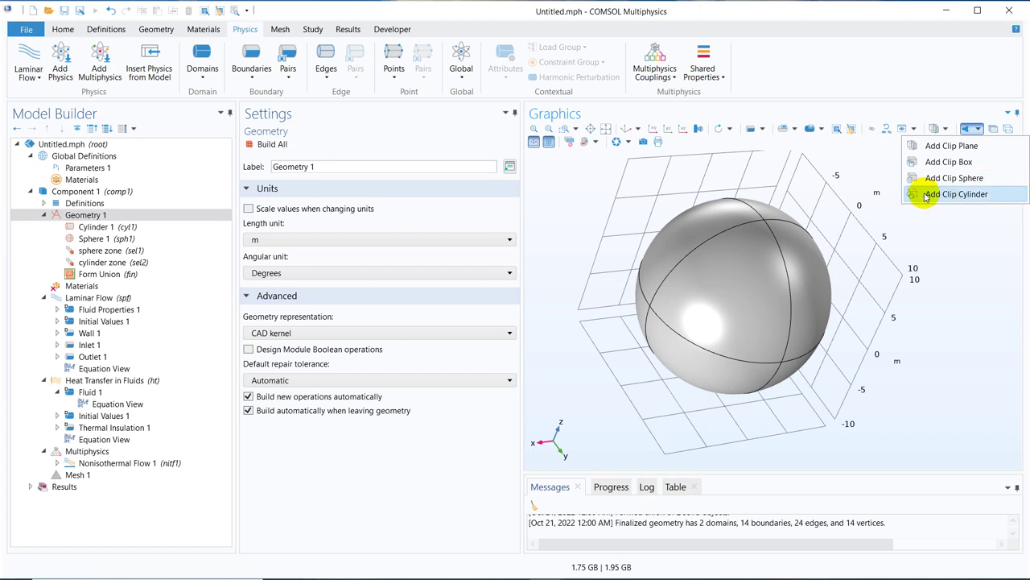
pyautogui.click(947, 196)
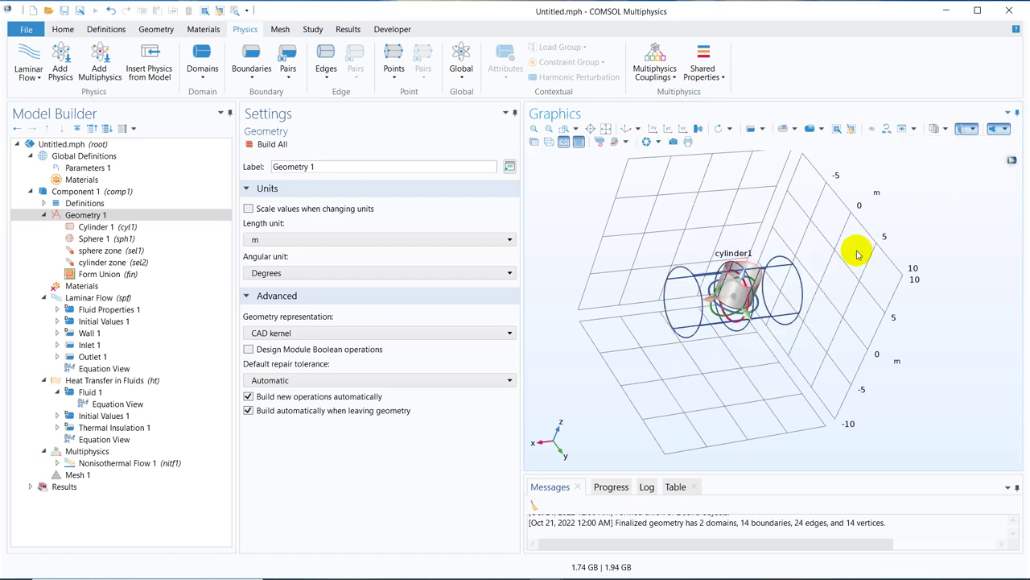
pyautogui.moveTo(931, 217); pyautogui.dragTo(902, 235)
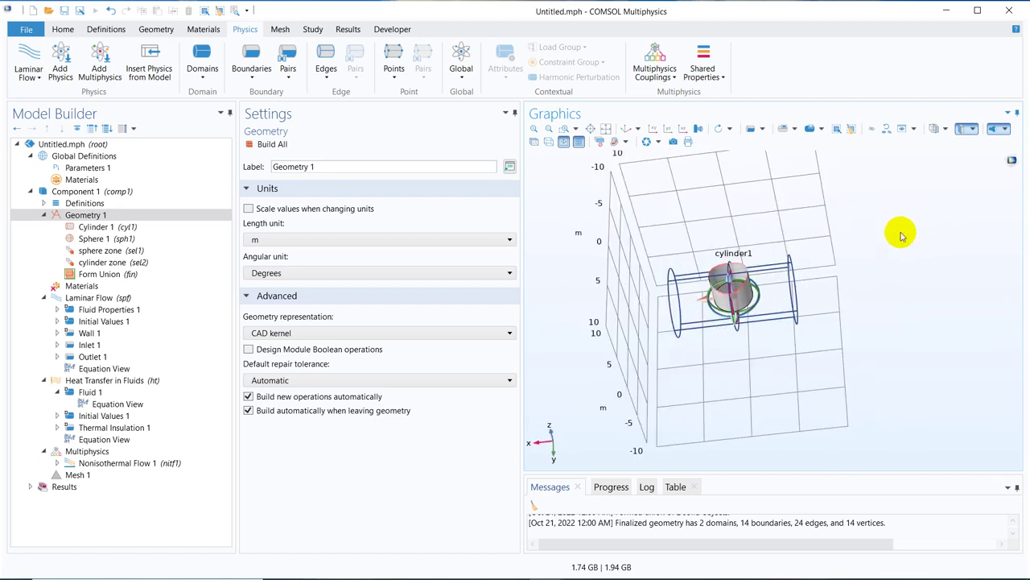
pyautogui.click(973, 130)
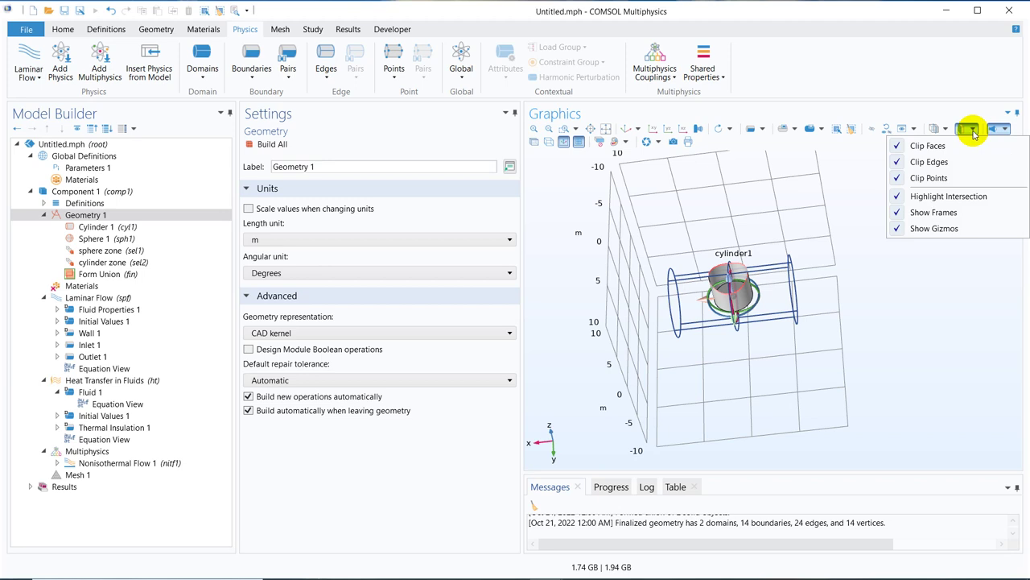
pyautogui.click(954, 286)
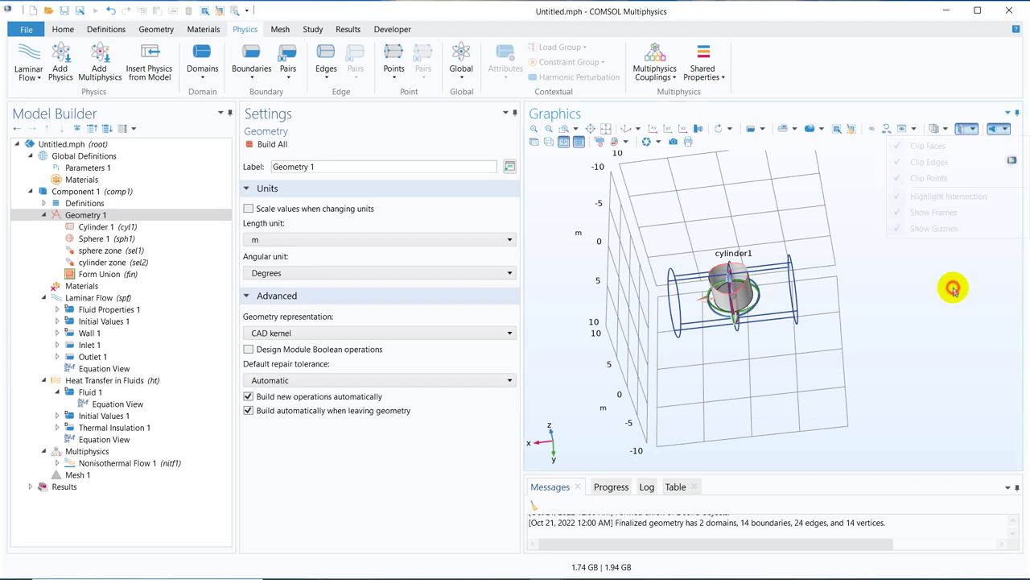
pyautogui.click(963, 131)
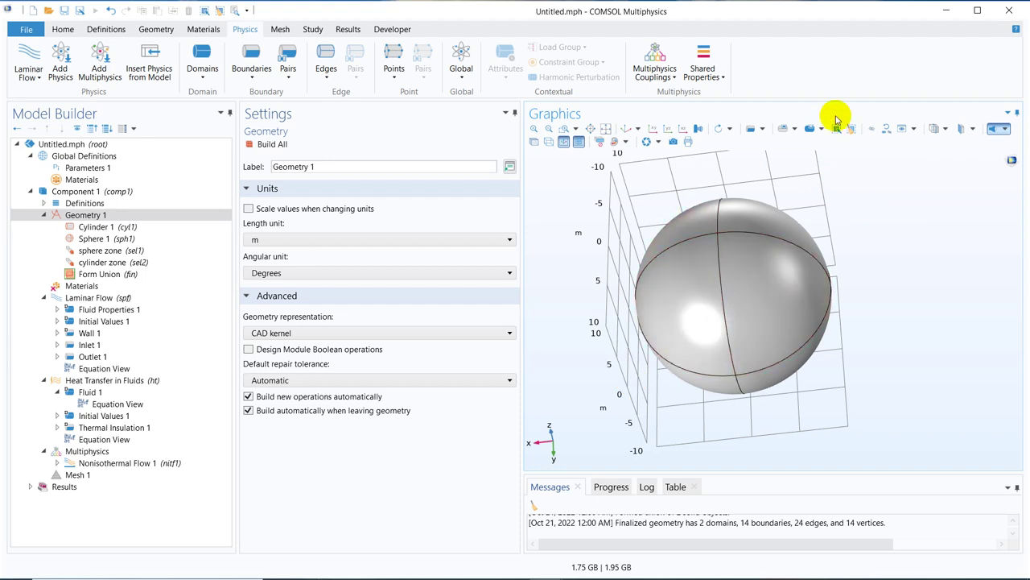
# Select all and clear the selection, then widen the Graphics window.
pyautogui.click(837, 128)
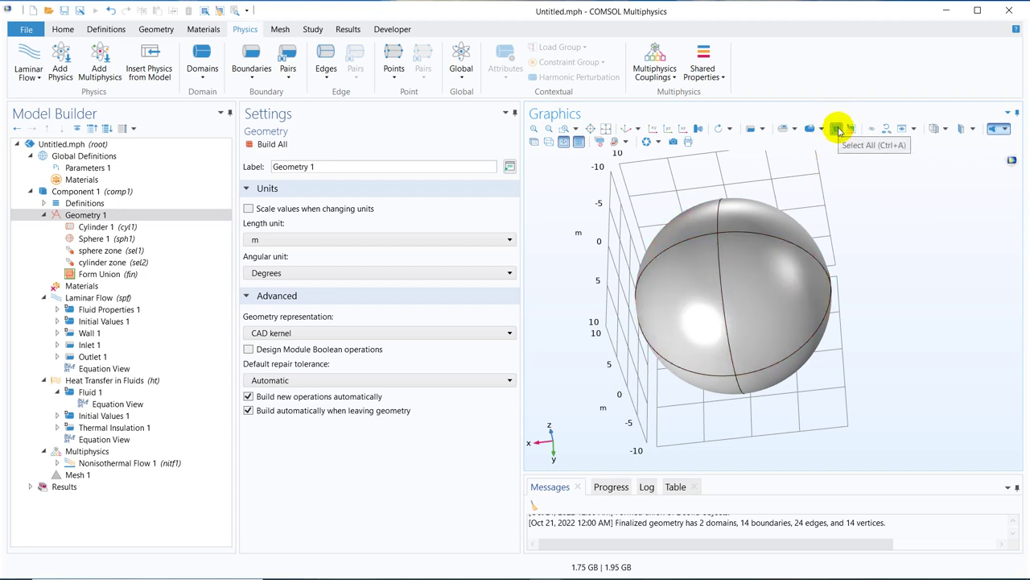
pyautogui.click(837, 128)
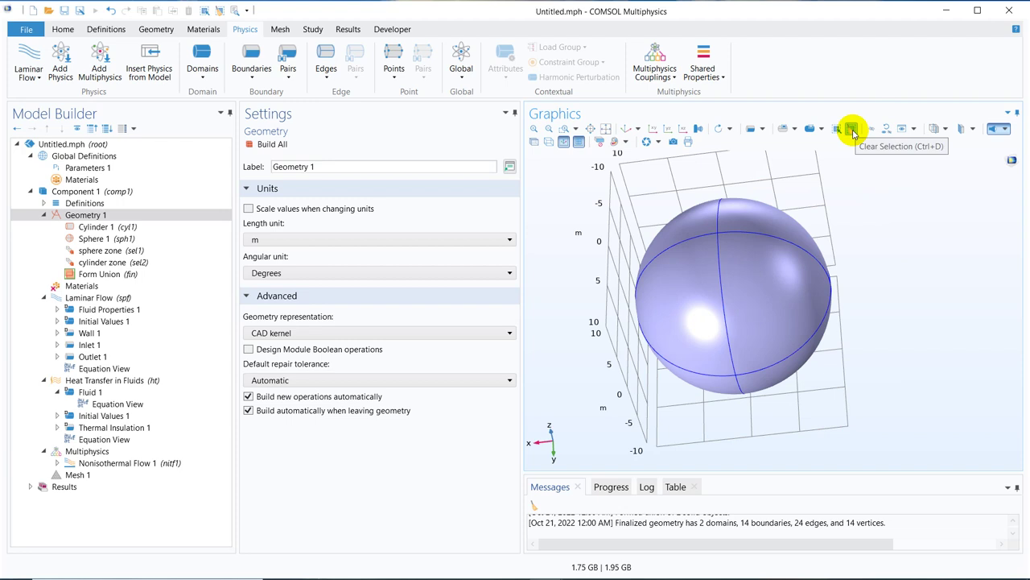
pyautogui.click(851, 130)
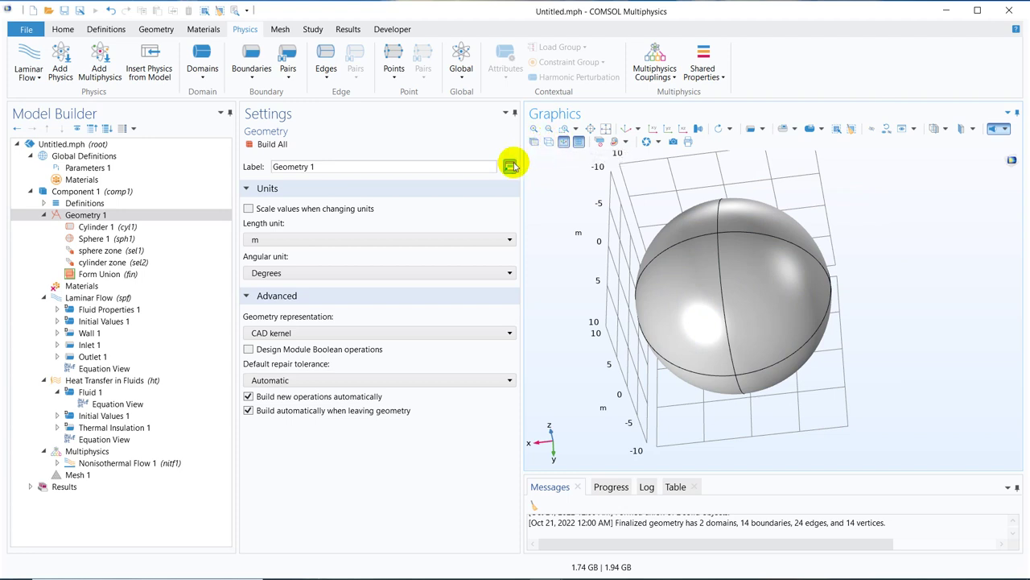
pyautogui.moveTo(523, 157); pyautogui.dragTo(454, 157)
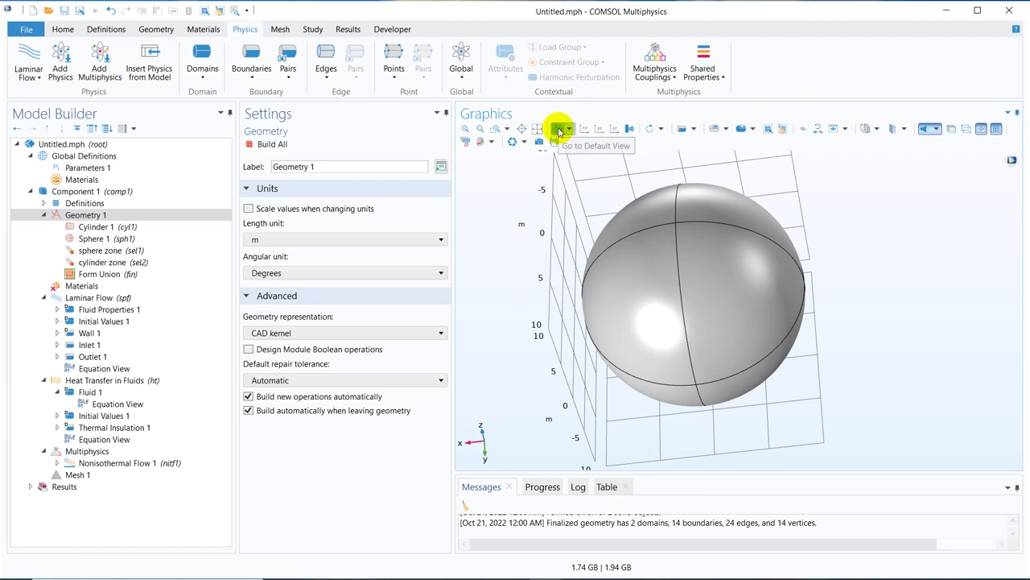
# View the sphere in the default, XY, YZ and finally XZ views.
pyautogui.click(559, 131)
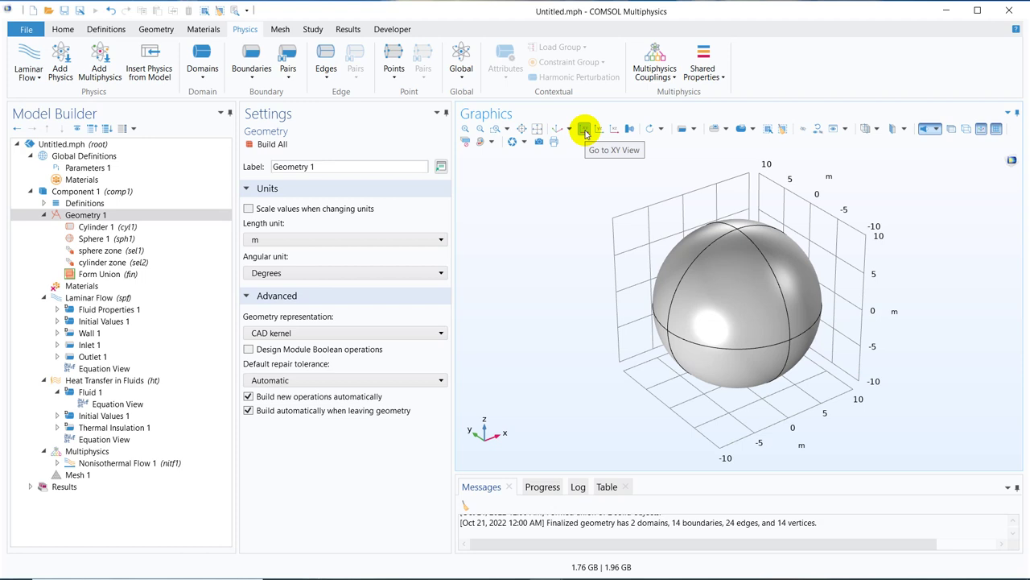
pyautogui.click(586, 131)
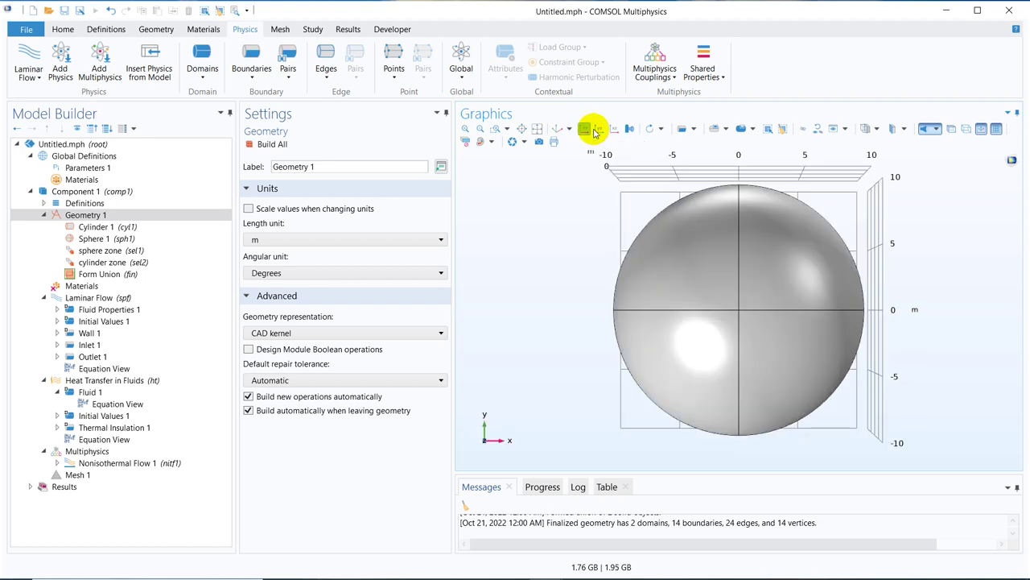
pyautogui.click(604, 132)
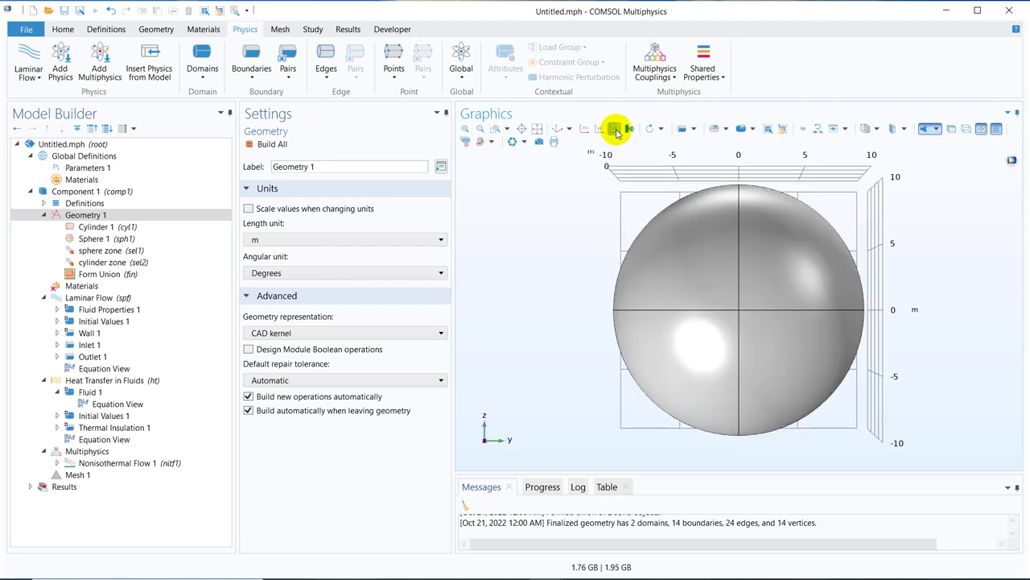
pyautogui.click(615, 131)
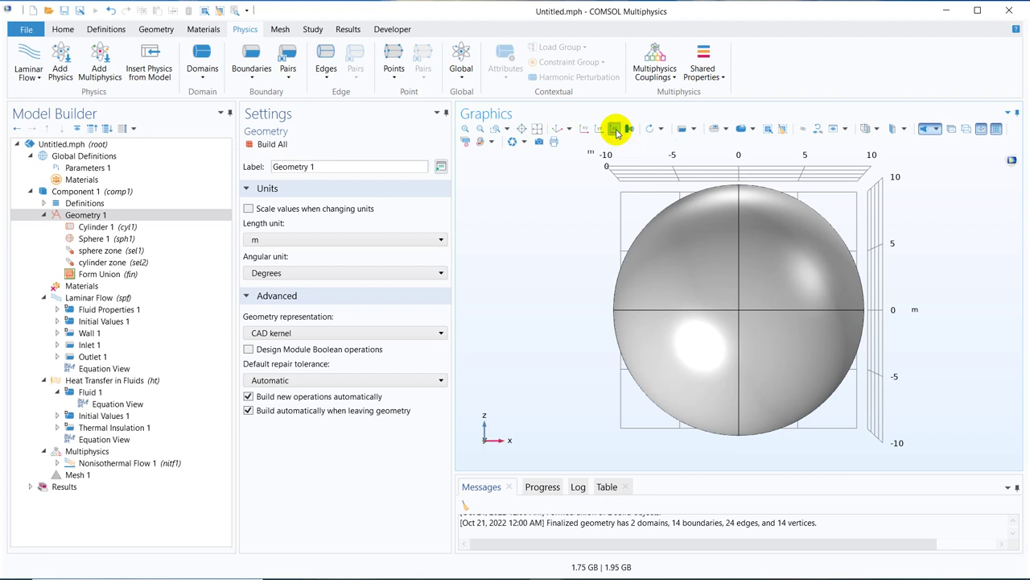